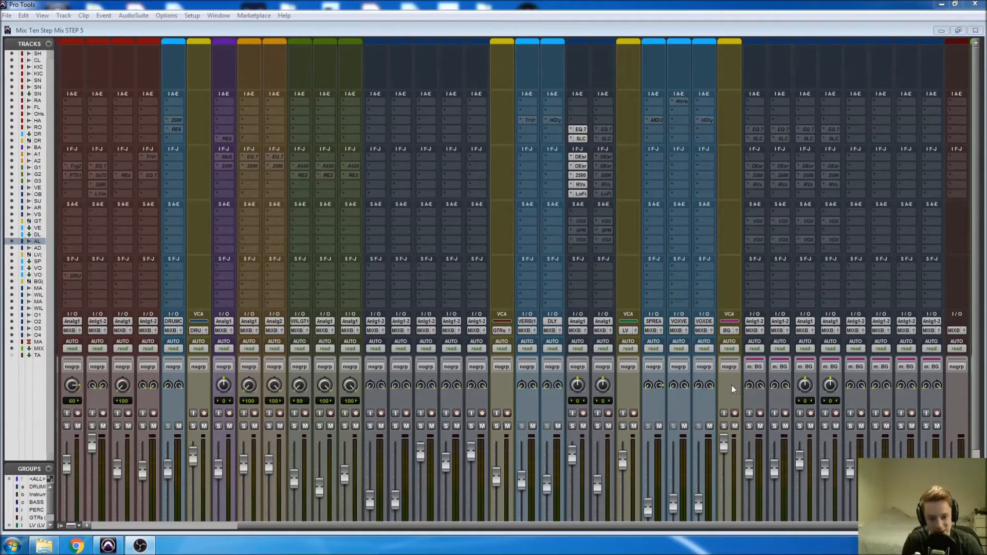
Examine the vocal and effect-return channels in the mixer, including their inserts, sends, routing and fader levels.
scroll(732, 384, "down", 2)
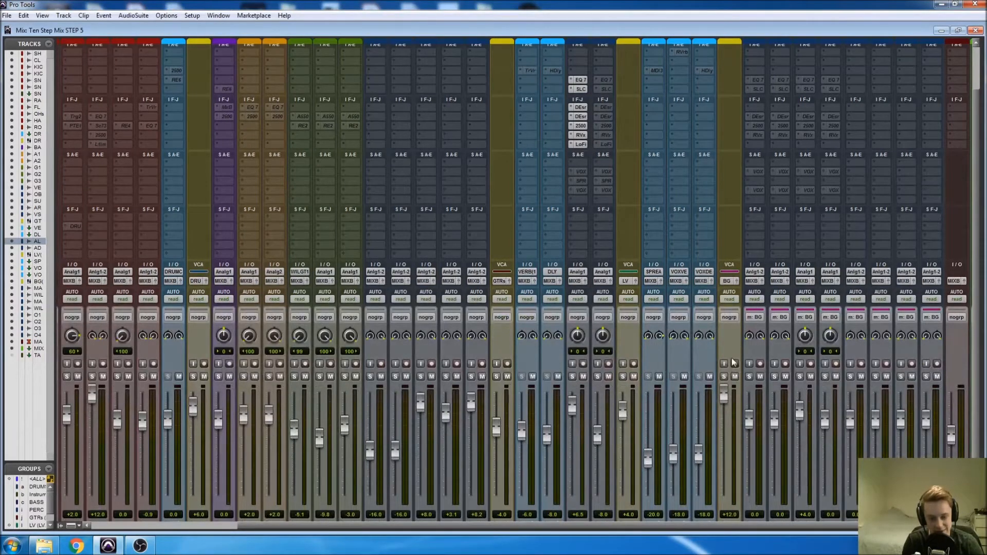
scroll(731, 356, "right", 1)
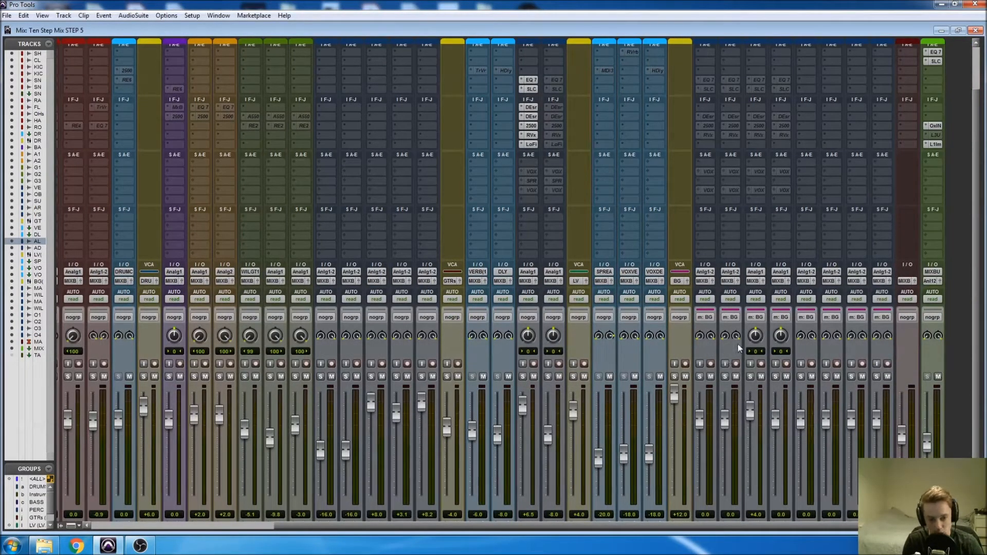
scroll(735, 343, "up", 2)
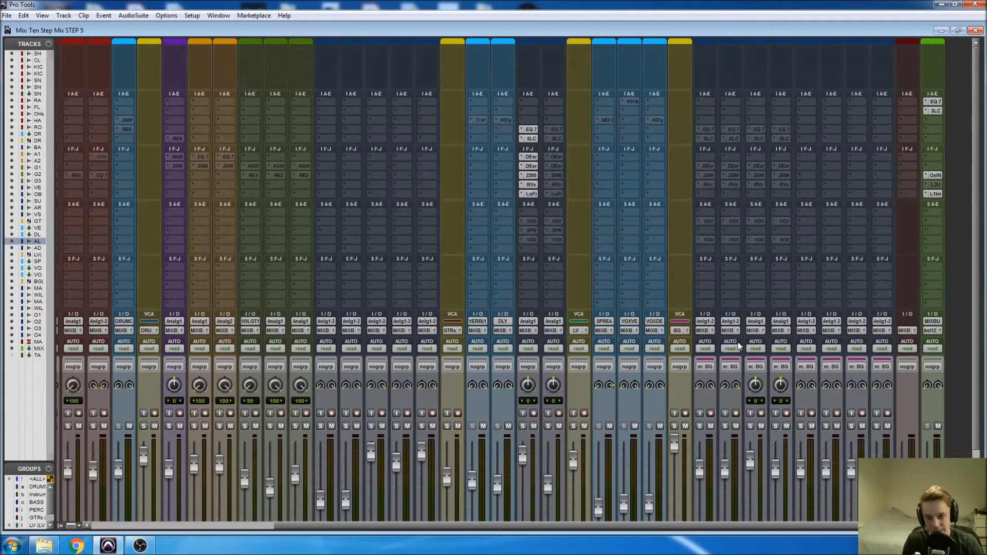
scroll(828, 387, "down", 2)
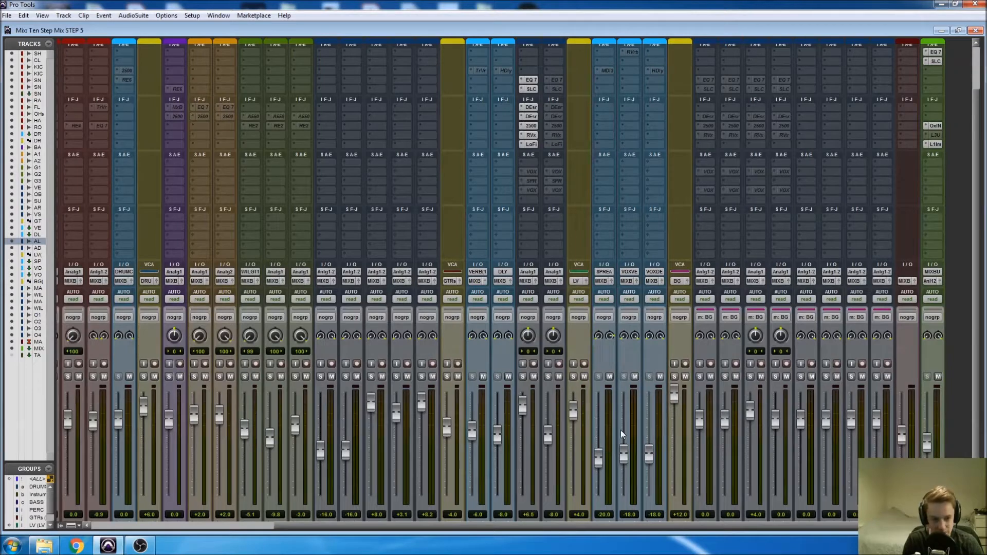
scroll(920, 369, "up", 2)
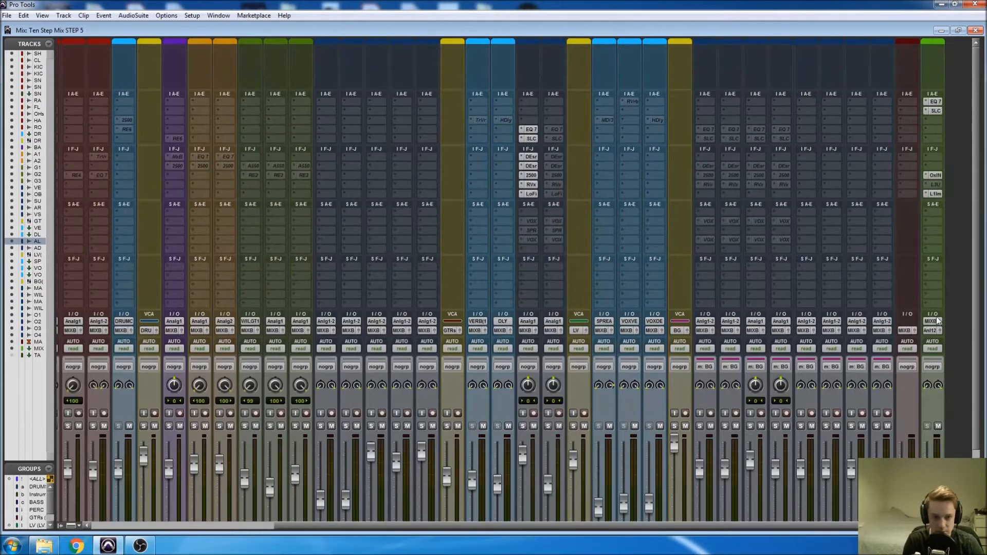
scroll(584, 406, "down", 1)
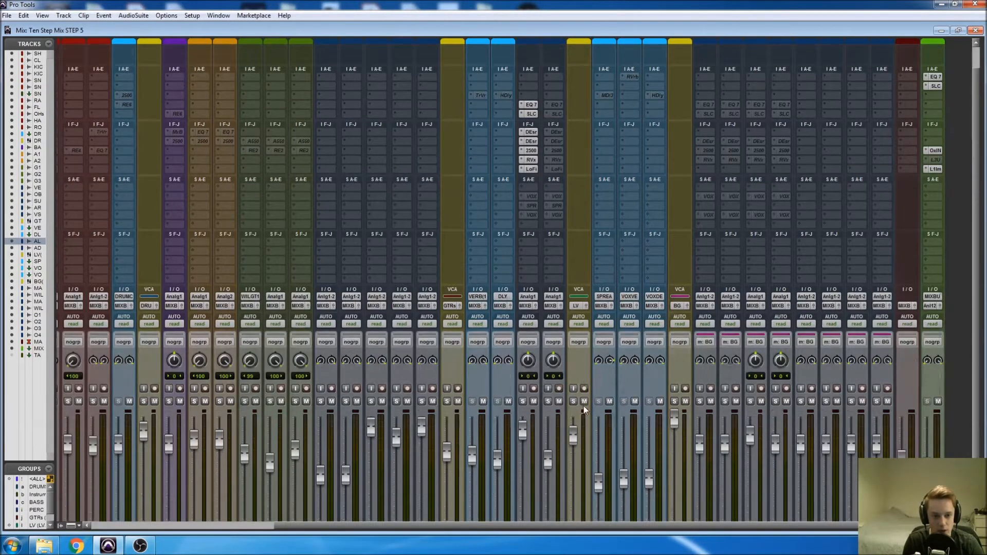
scroll(585, 406, "down", 1)
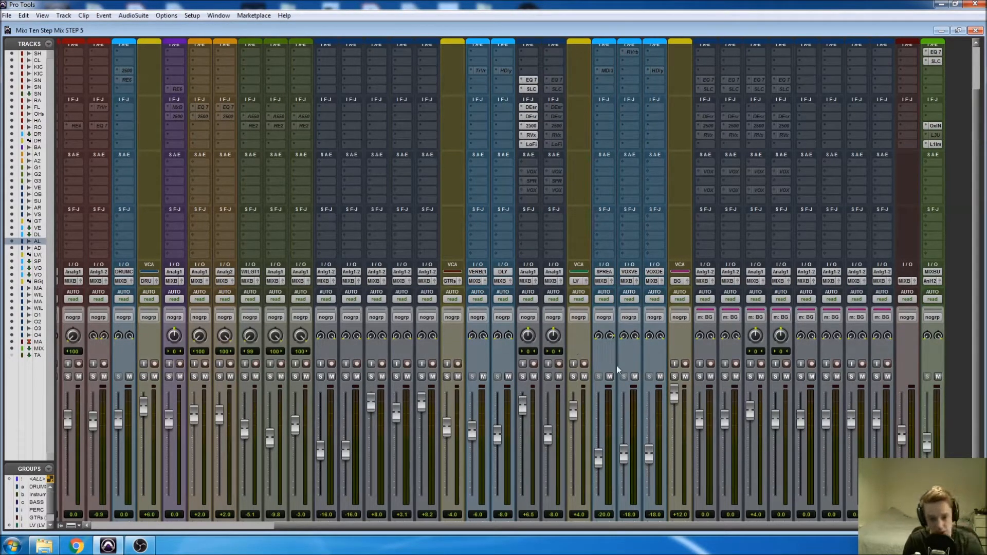
scroll(612, 361, "down", 1)
scroll(607, 336, "up", 1)
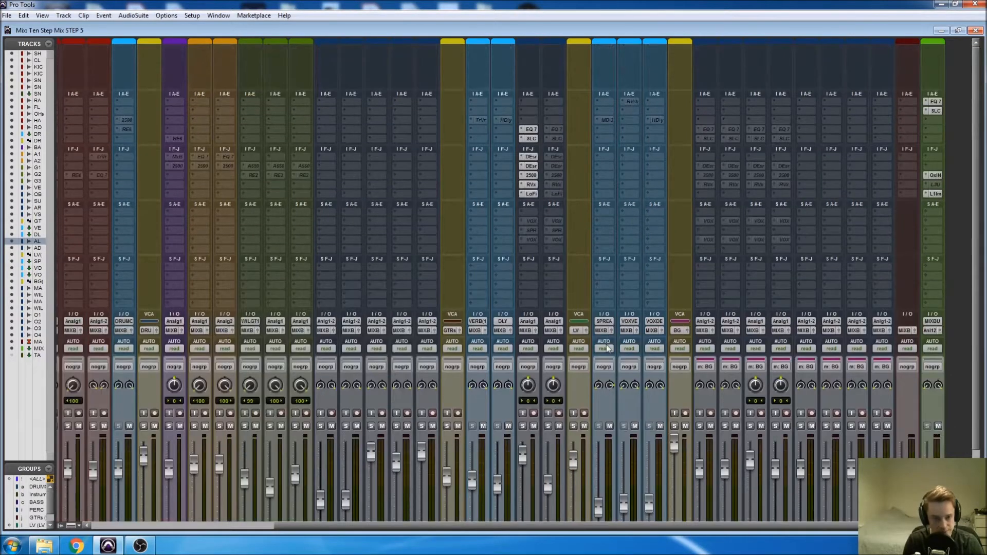
scroll(606, 350, "down", 1)
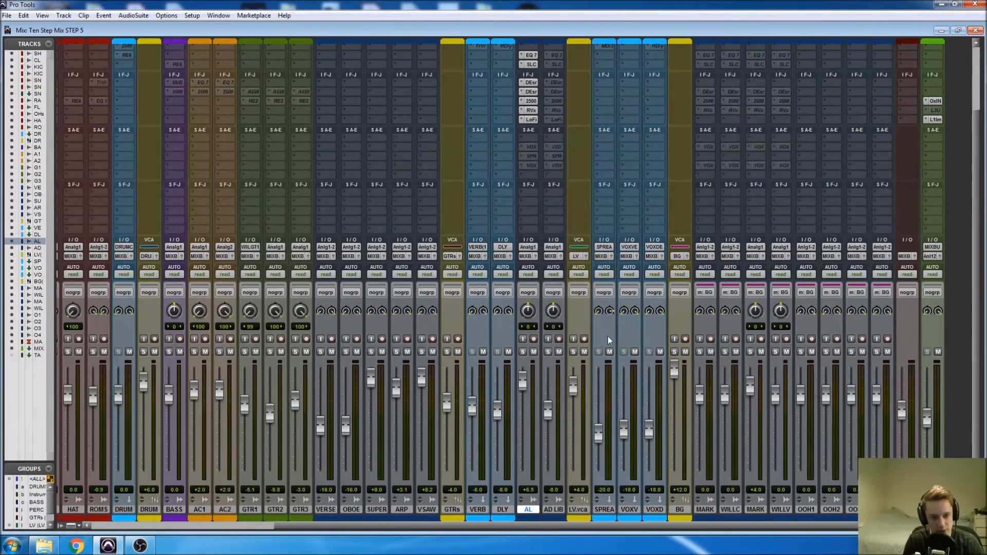
scroll(607, 336, "up", 3)
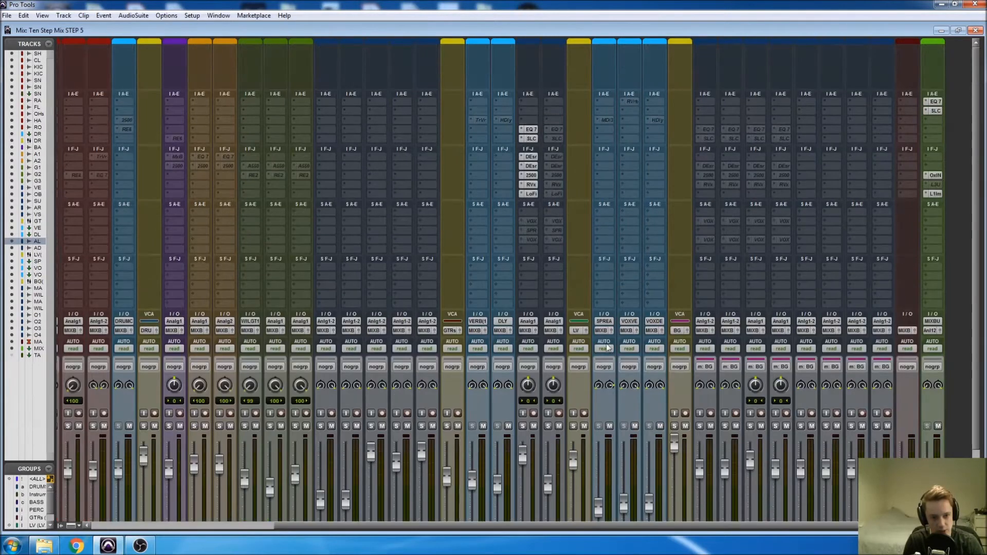
Activate the SPREAD send on the AL track and show its send level automation lane beneath that track in the Edit window.
right_click(529, 231)
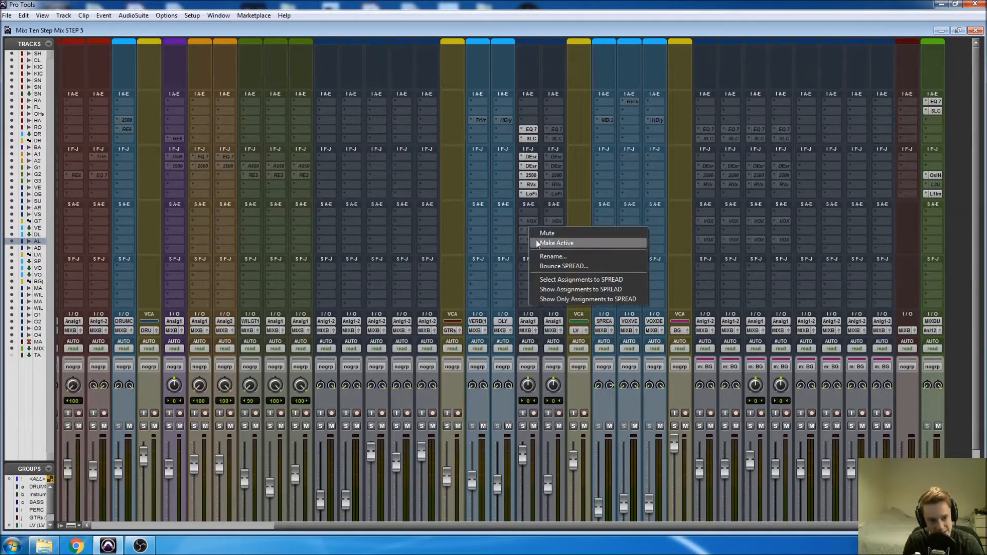
left_click(541, 243)
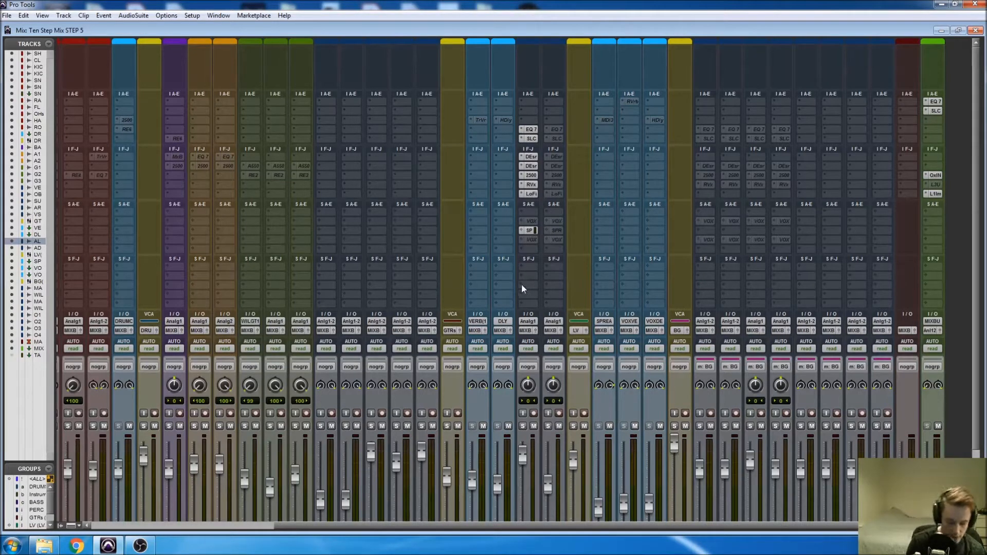
key("ctrl+equal")
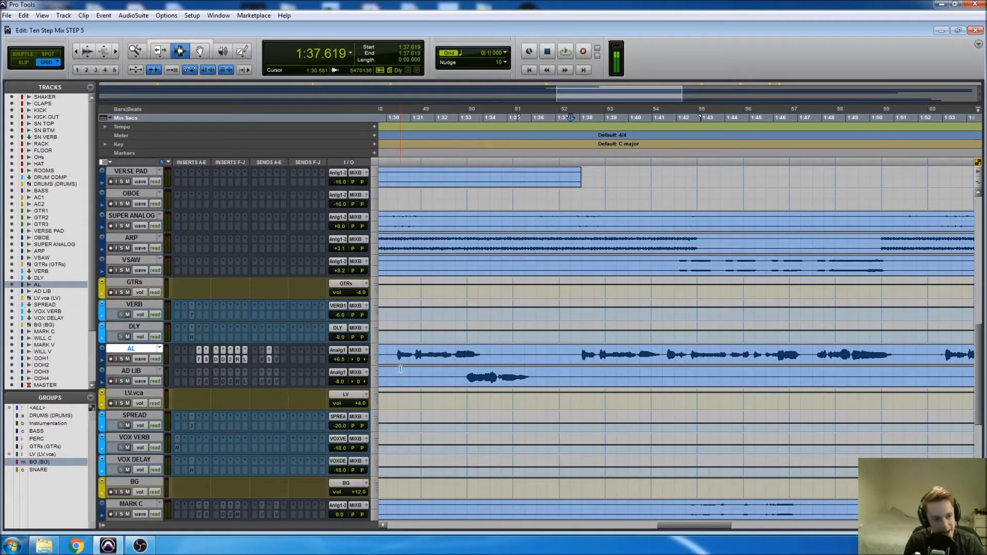
left_click(102, 360)
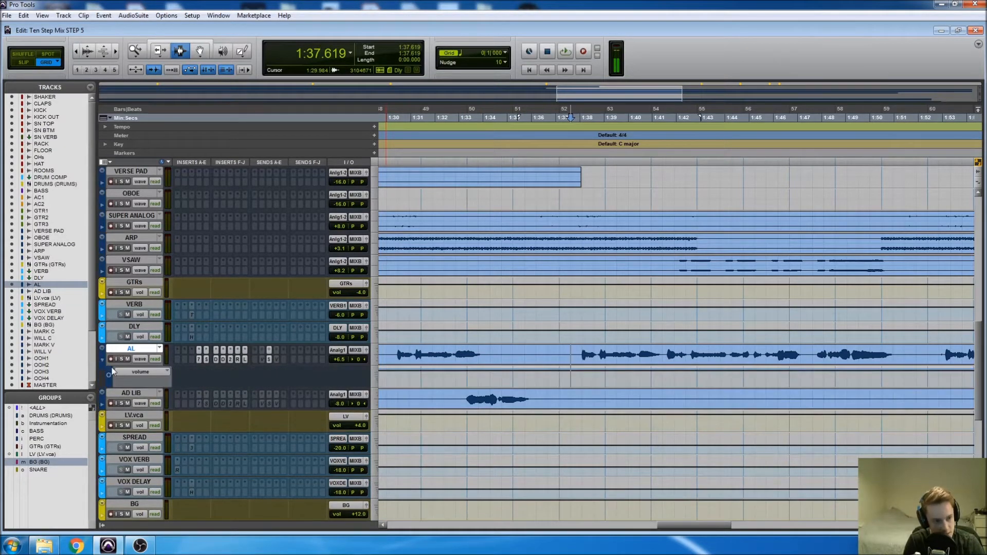
left_click(122, 372)
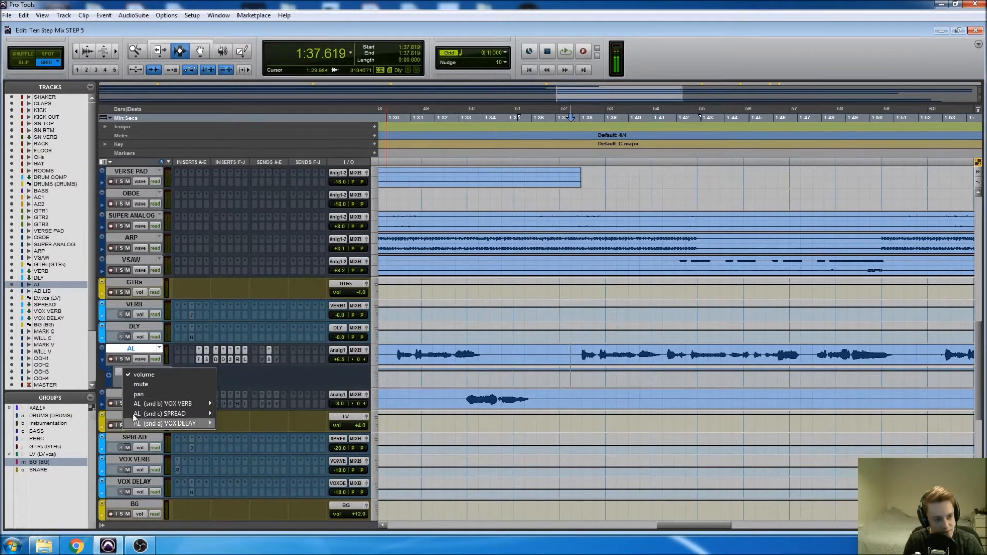
mouse_move(161, 416)
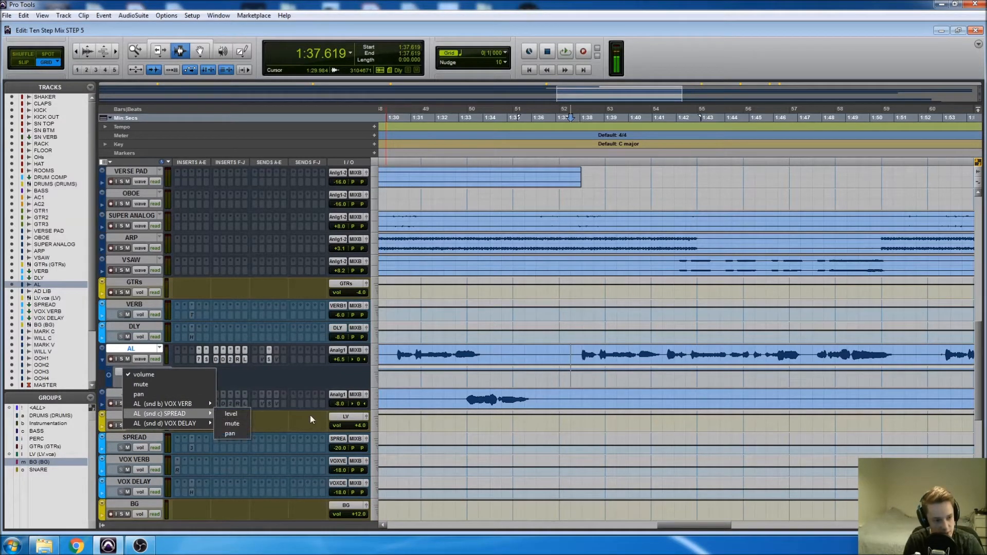
left_click(229, 414)
left_click(459, 383)
key("ctrl+bracketleft")
key("ctrl+bracketleft")
key("ctrl+bracketleft")
key("ctrl+bracketleft")
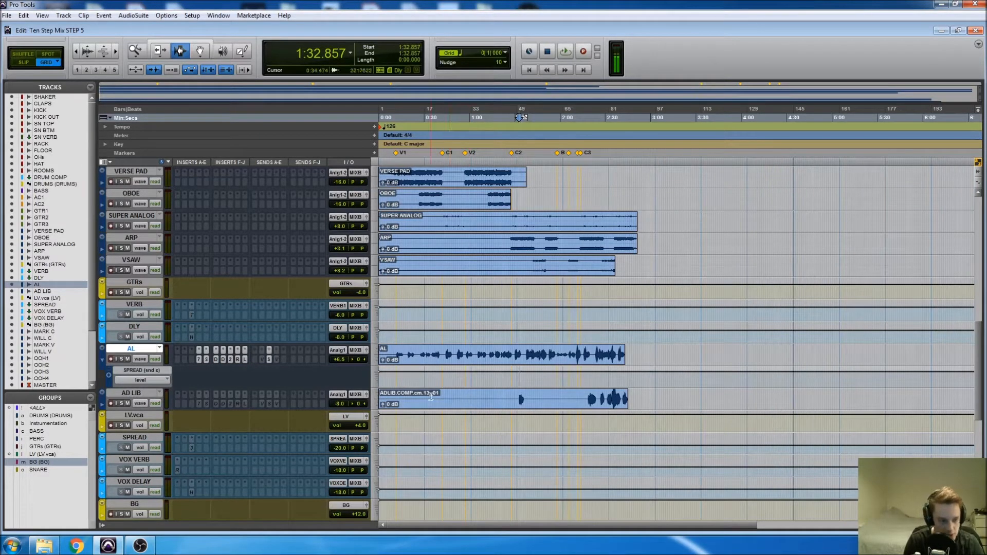
Back in the mixer, review the track and bus destinations available for a new send on the AL channel without assigning one.
key("ctrl+equal")
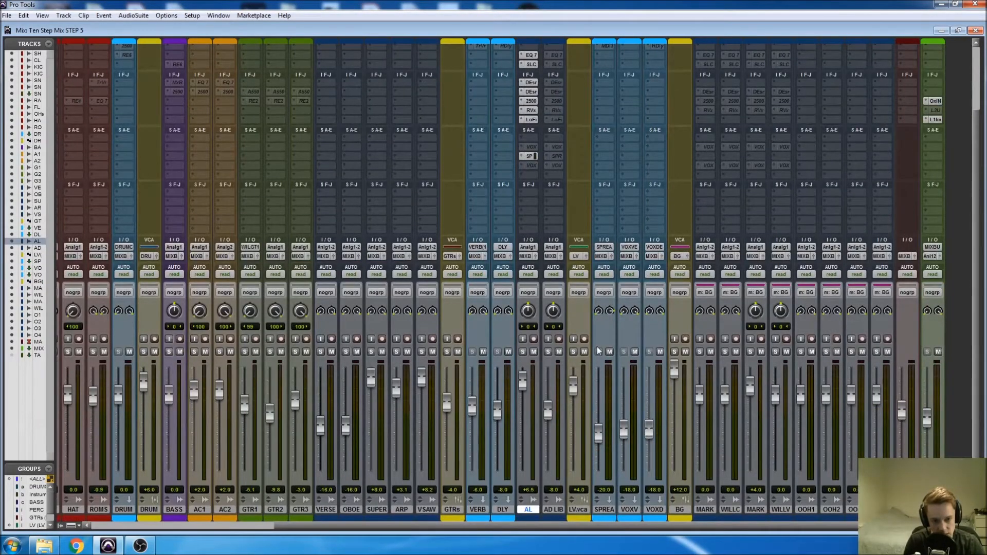
scroll(597, 347, "up", 2)
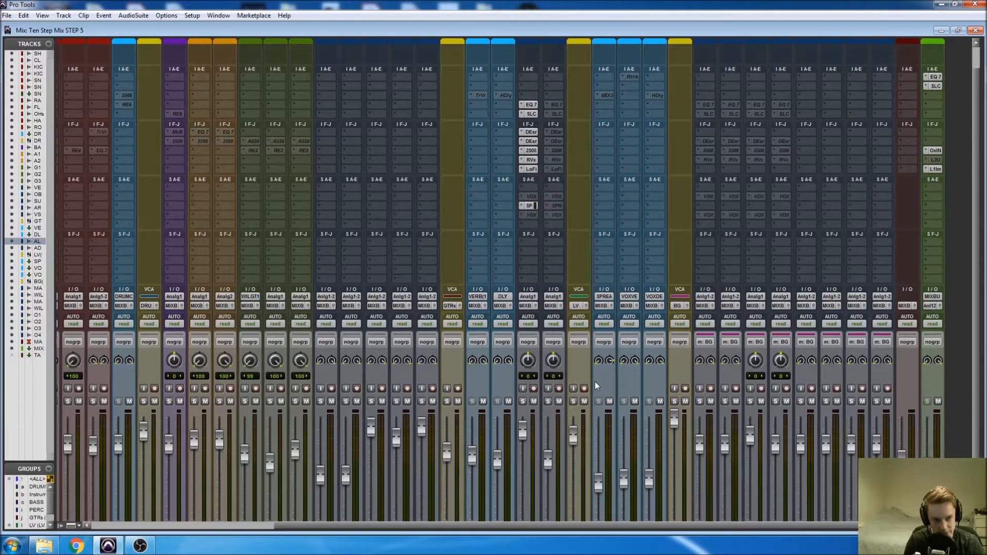
scroll(532, 205, "down", 1)
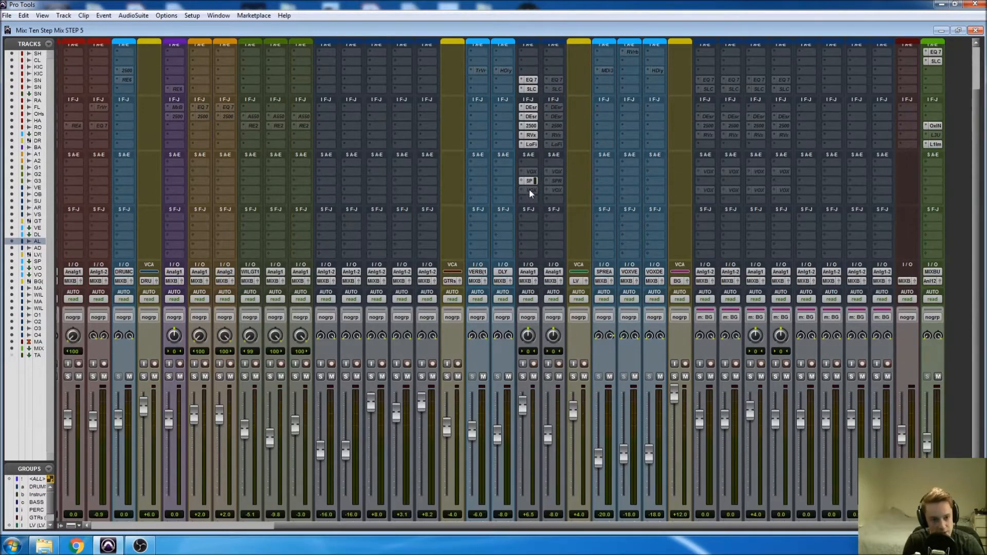
left_click(530, 160)
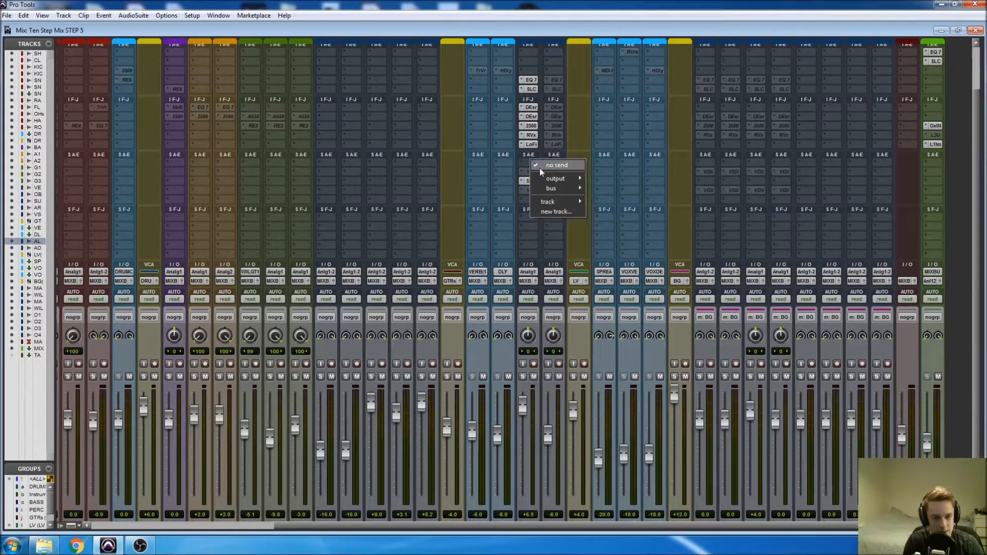
mouse_move(549, 201)
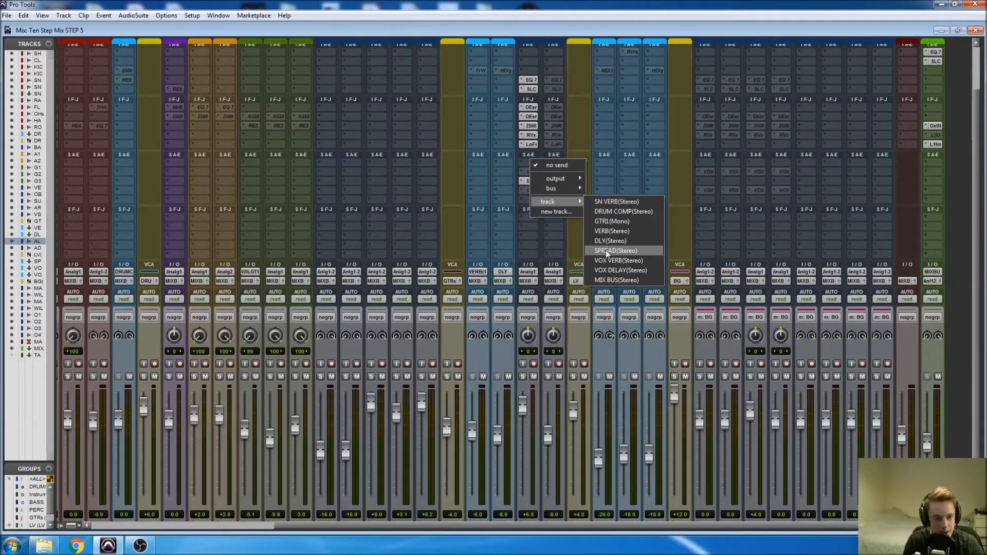
left_click(599, 353)
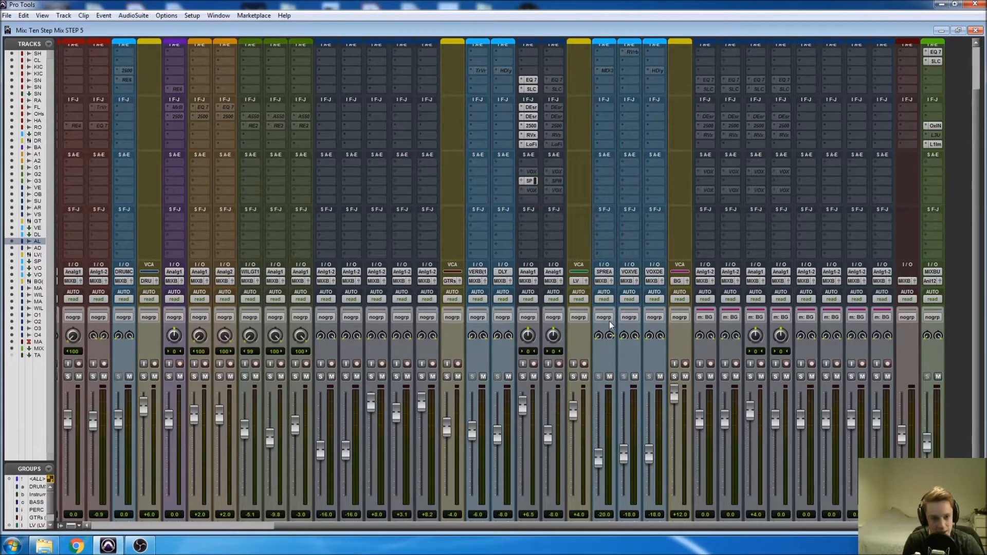
scroll(609, 322, "up", 2)
scroll(542, 282, "down", 2)
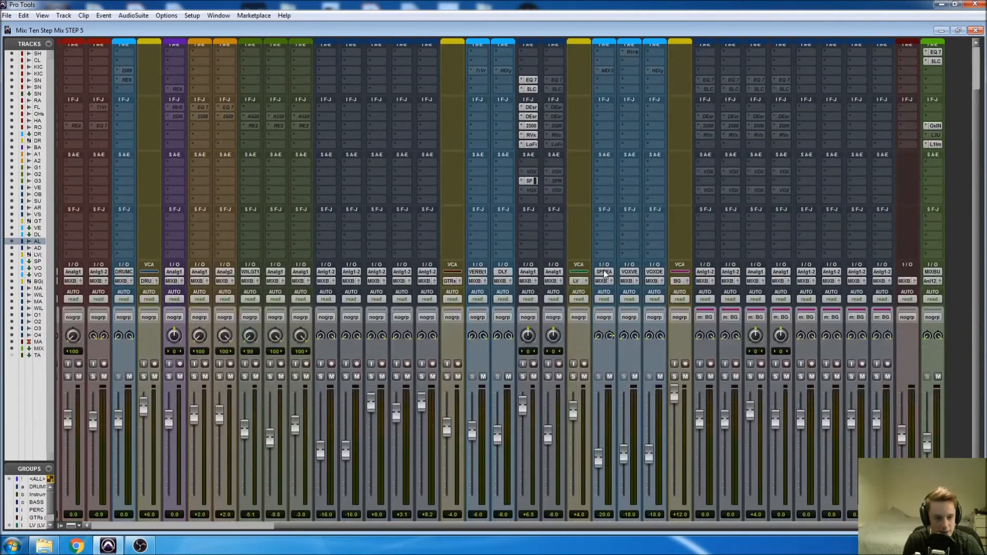
left_click(531, 162)
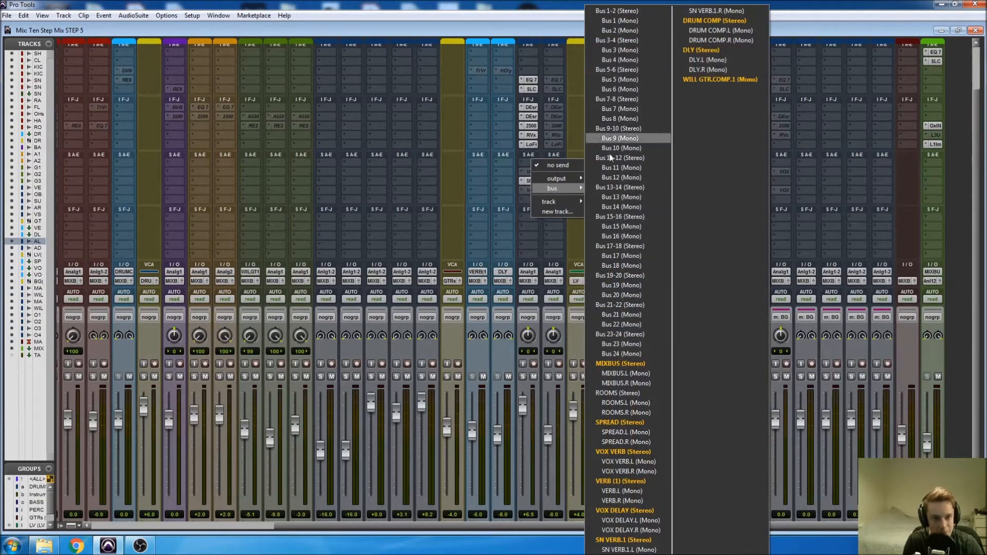
left_click(571, 345)
Check which bus is assigned as the input of the SPREAD aux channel.
scroll(596, 383, "down", 1)
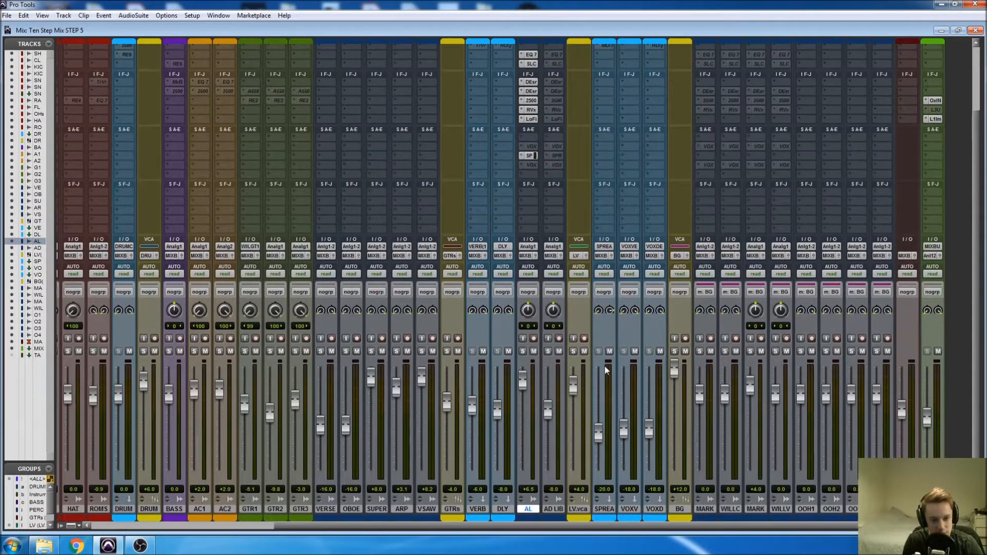
left_click(604, 249)
mouse_move(613, 270)
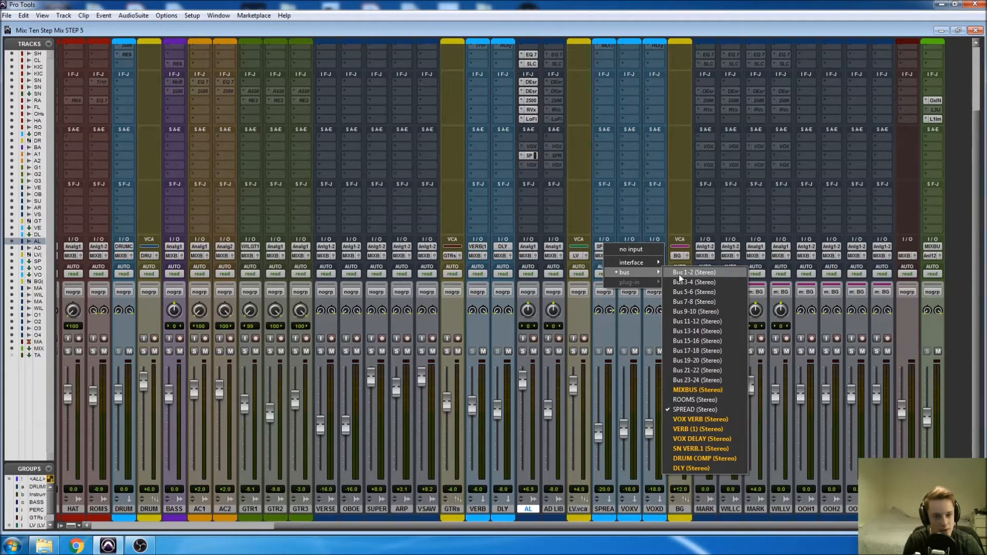
left_click(608, 340)
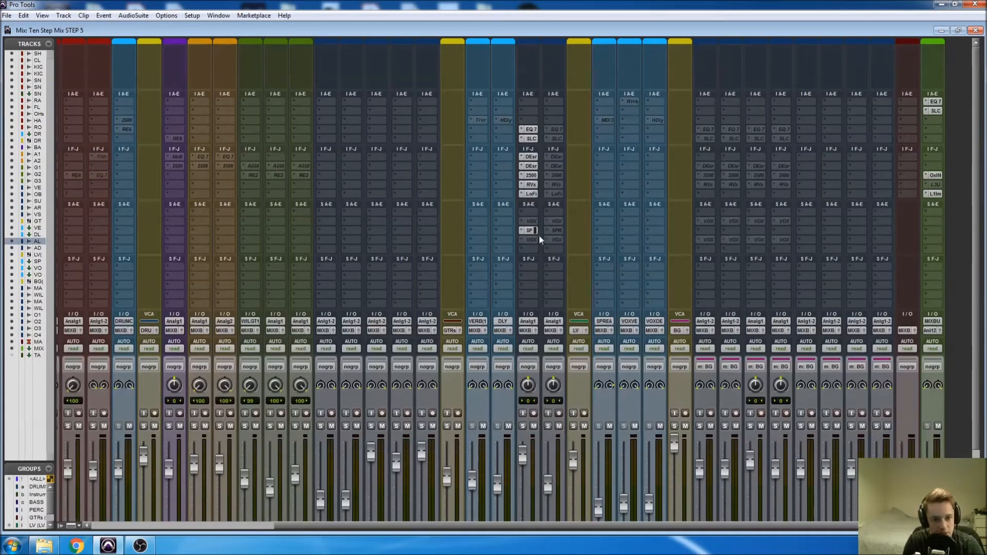
Activate the Mod Delay III insert on the SPREAD channel and place its open plug-in window clear of the SPREAD channel.
right_click(609, 122)
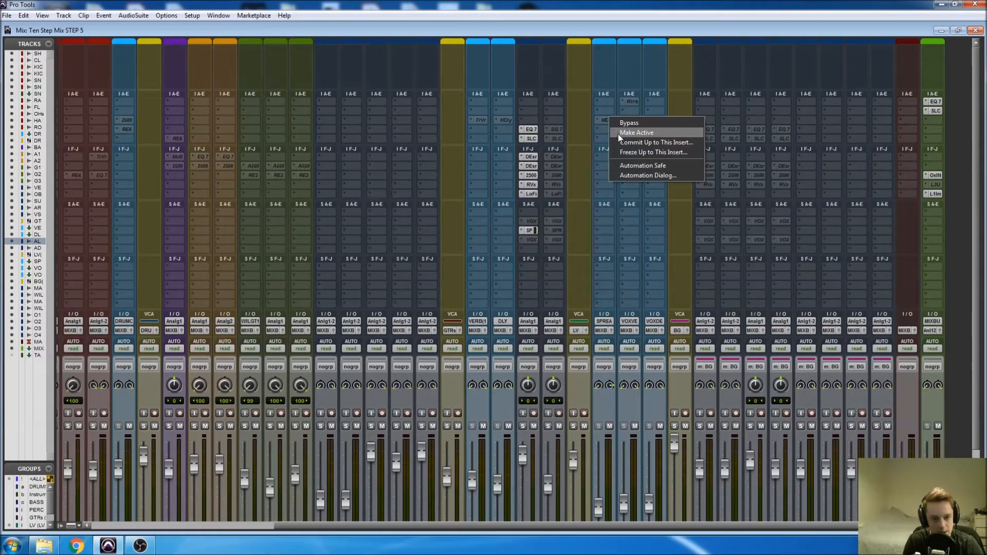
left_click(618, 133)
left_click(608, 120)
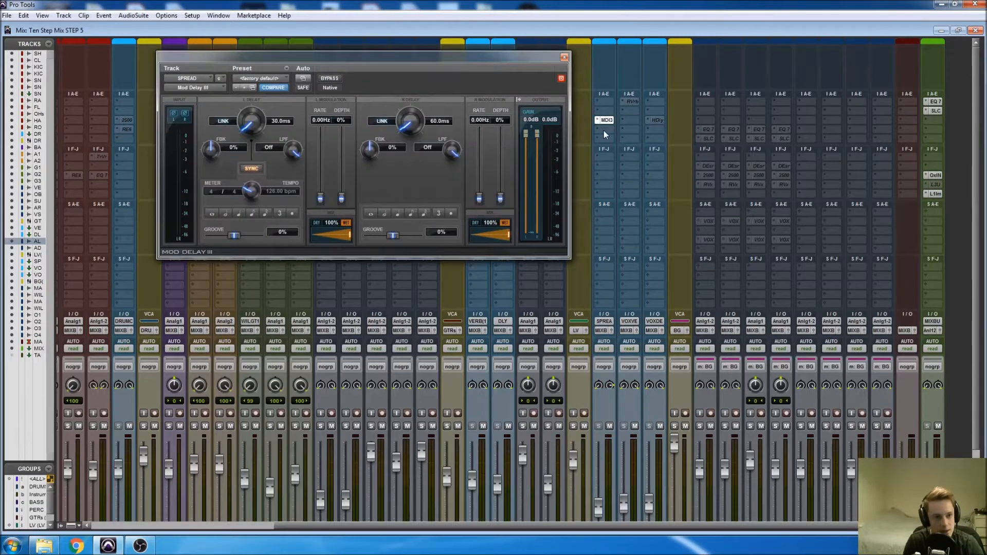
left_click_drag(415, 56, 434, 65)
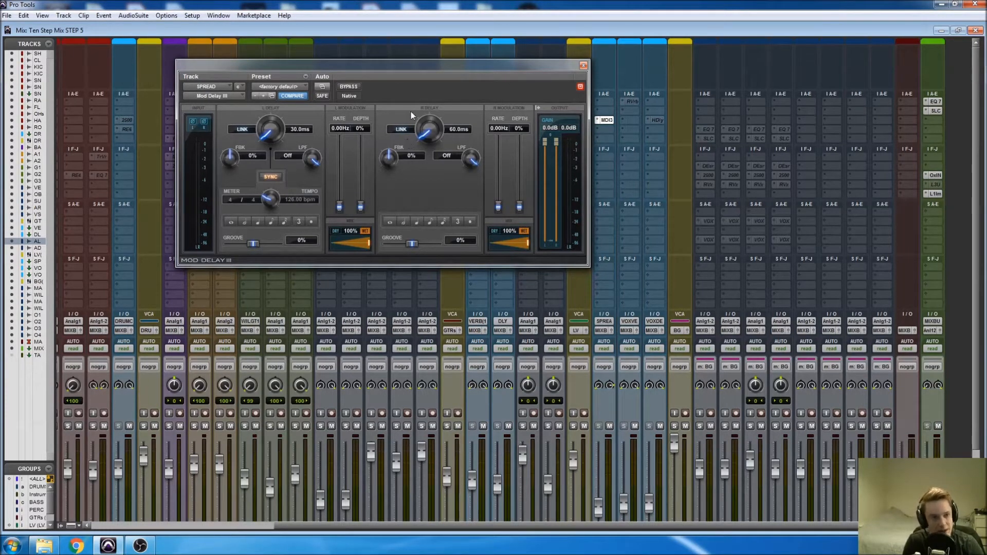
left_click_drag(421, 65, 355, 61)
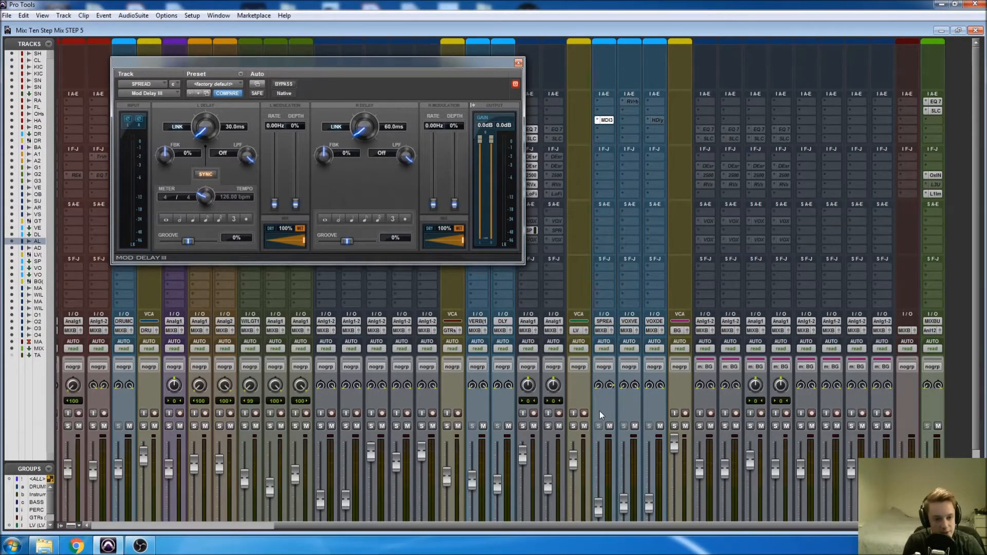
Set the SPREAD fader to 0.0 dB, and play the soloed AL vocal phrase starting at 1:37.619 with the mixer in view.
scroll(601, 407, "down", 3)
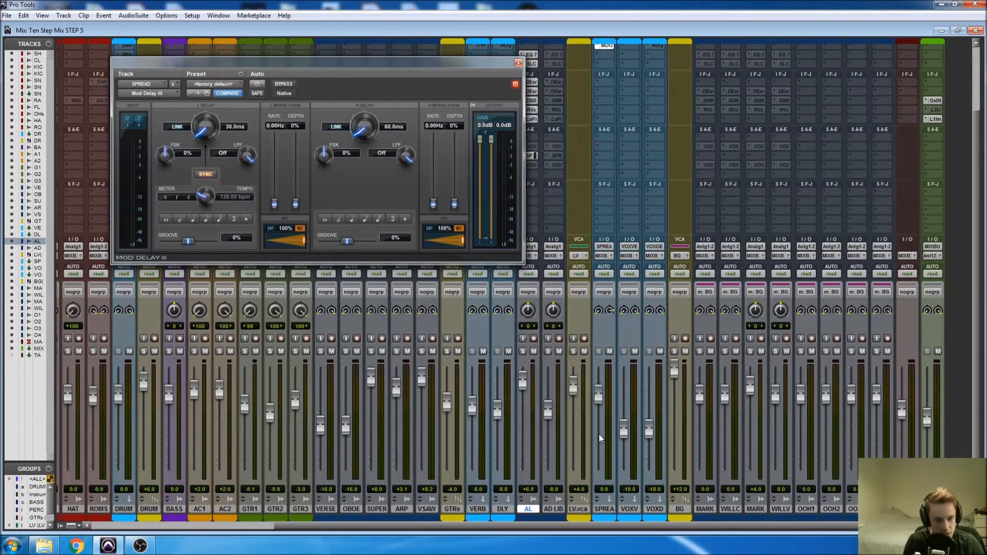
key("ctrl+equal")
left_click_drag(614, 355, 780, 358)
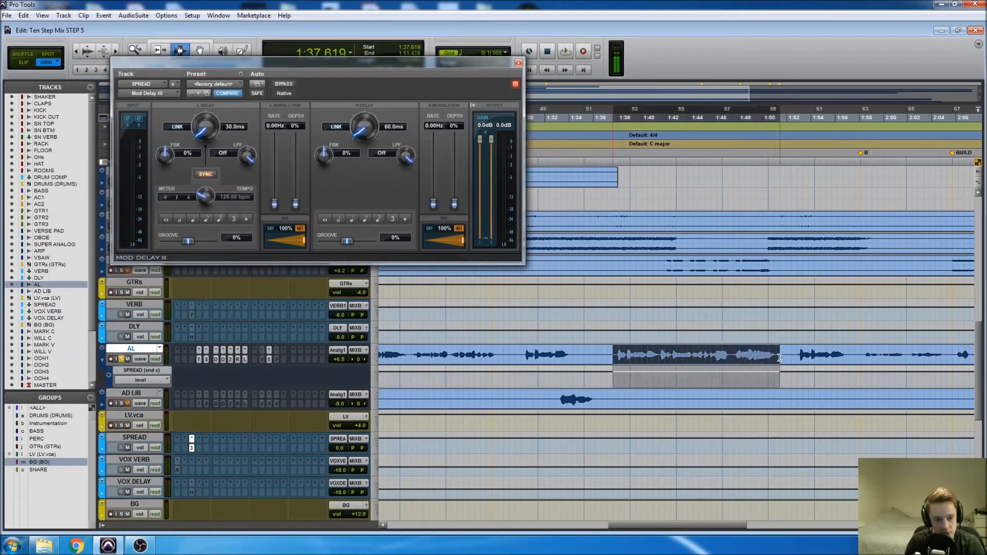
key("ctrl+equal")
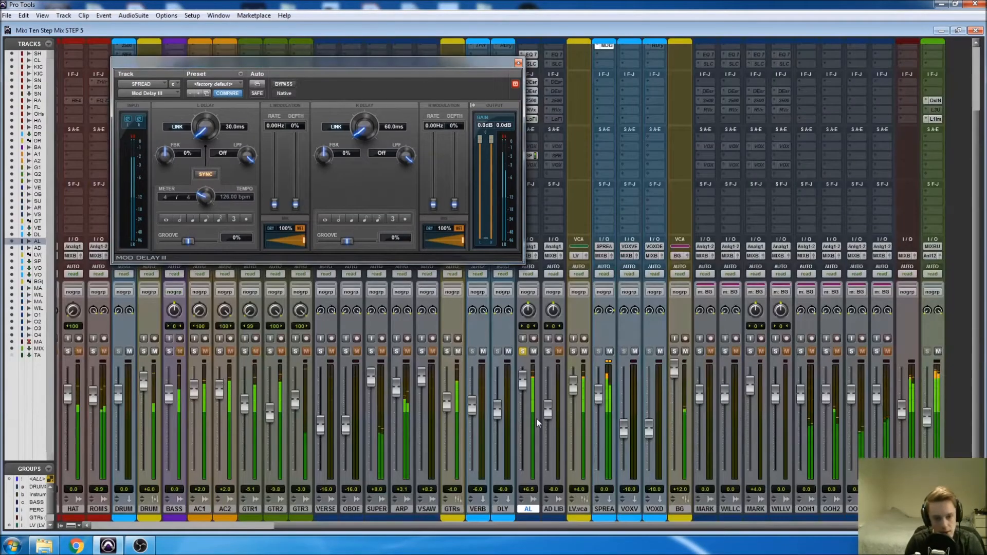
Close the Mod Delay III plug-in window and stop playback of the AL vocal.
left_click_drag(490, 63, 446, 85)
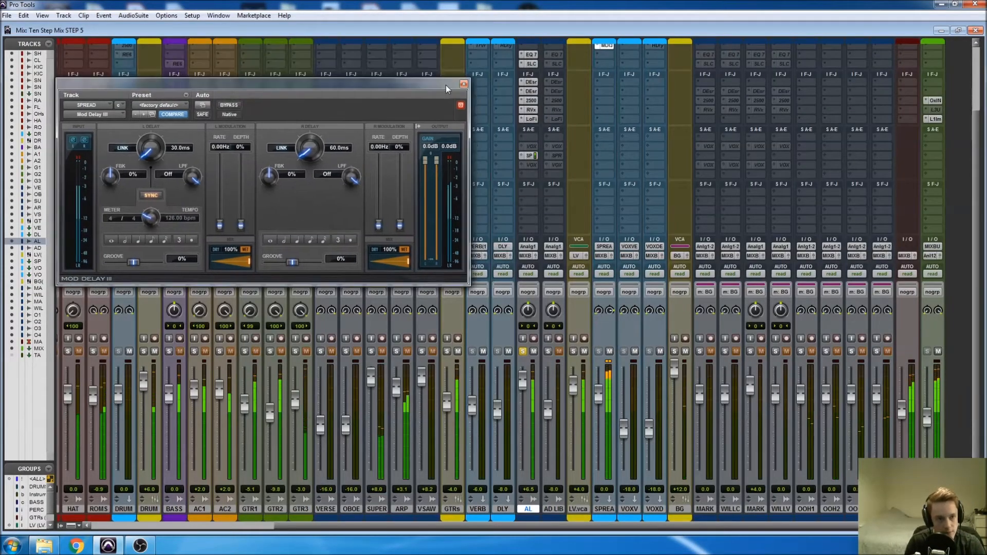
left_click(473, 85)
key("space")
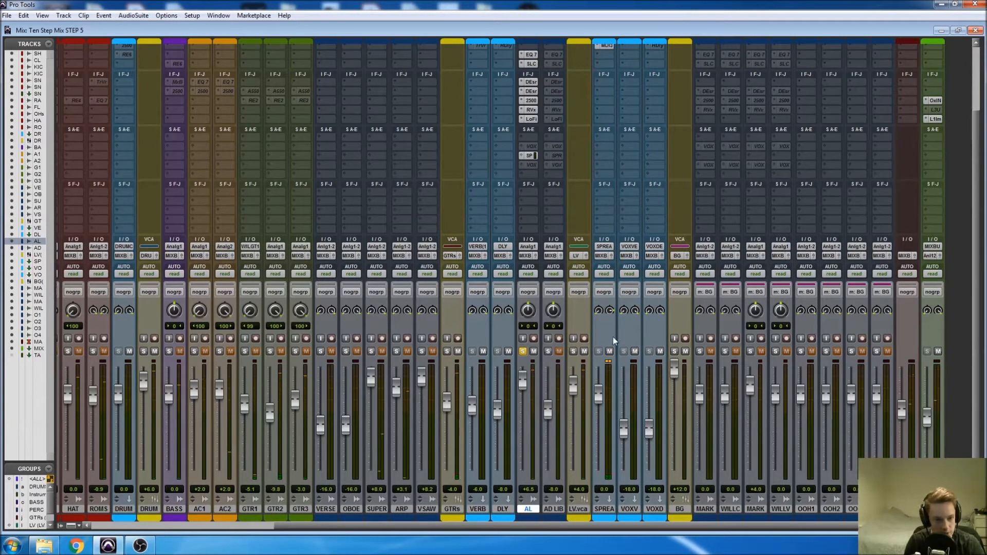
Set the SPREAD send level on the AL channel to -6.0 dB and make the send follow the main pan.
left_click(528, 156)
left_click_drag(371, 277, 371, 289)
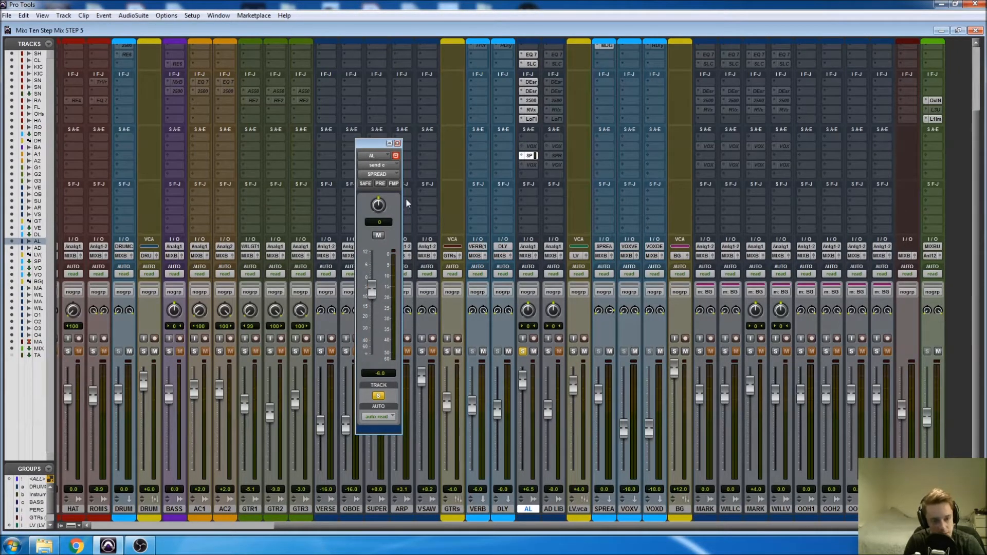
left_click(393, 185)
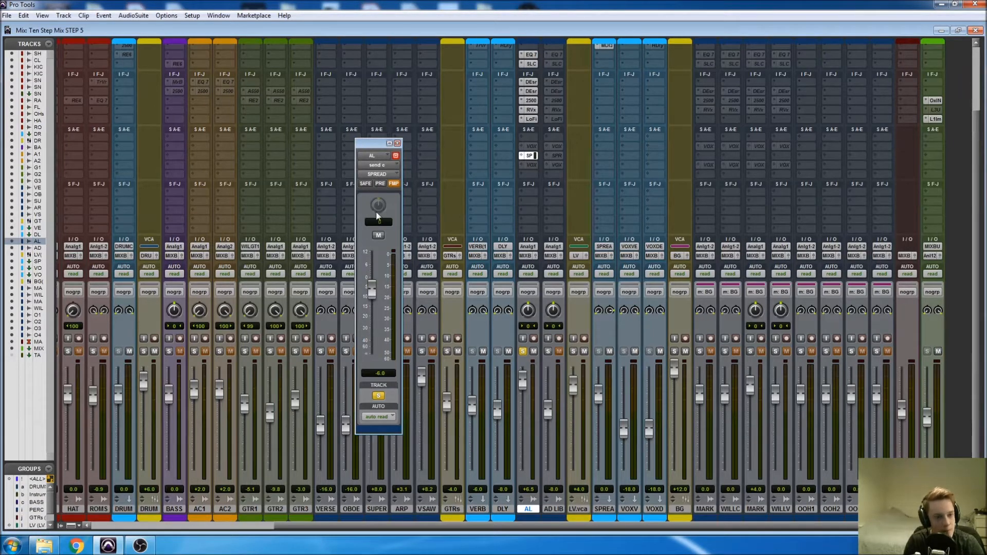
left_click(382, 186)
left_click(382, 186)
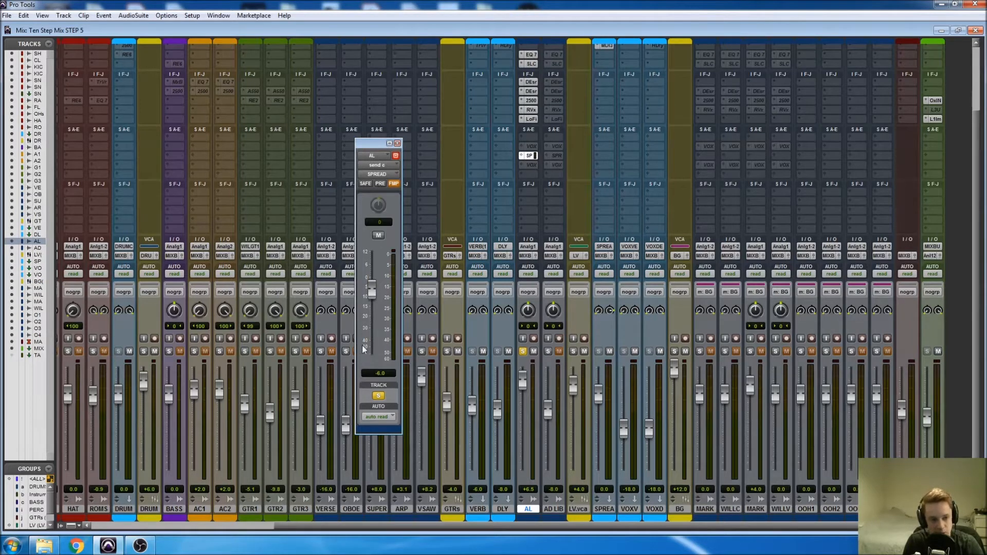
left_click(398, 143)
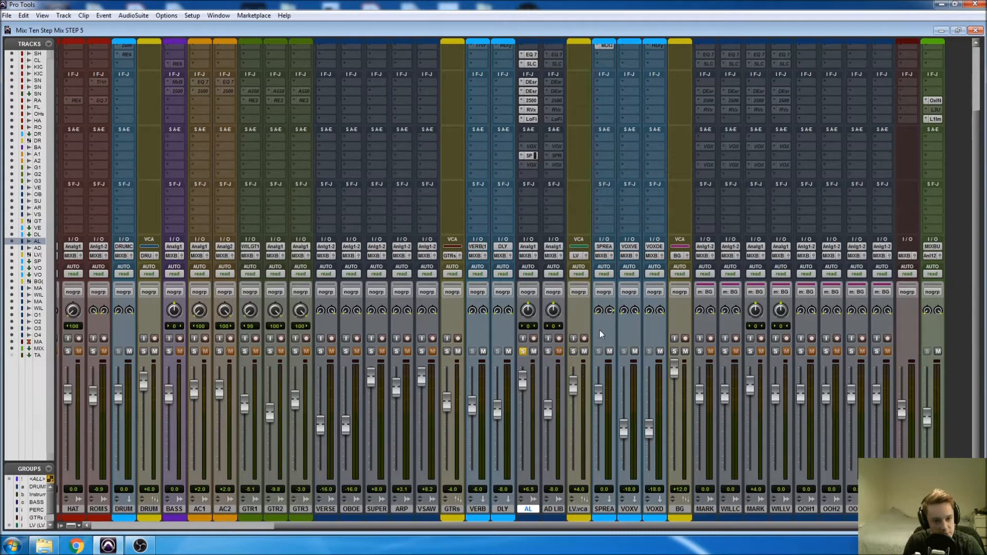
Listen to the AL vocal with the spread send, and check the Mod Delay III settings on the SPREAD channel.
key("space")
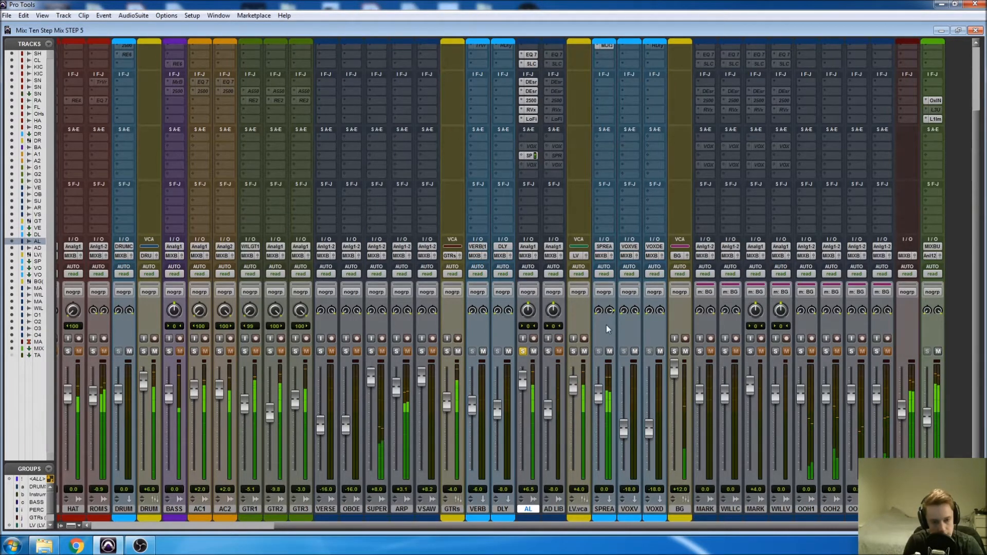
scroll(606, 325, "up", 2)
key("space")
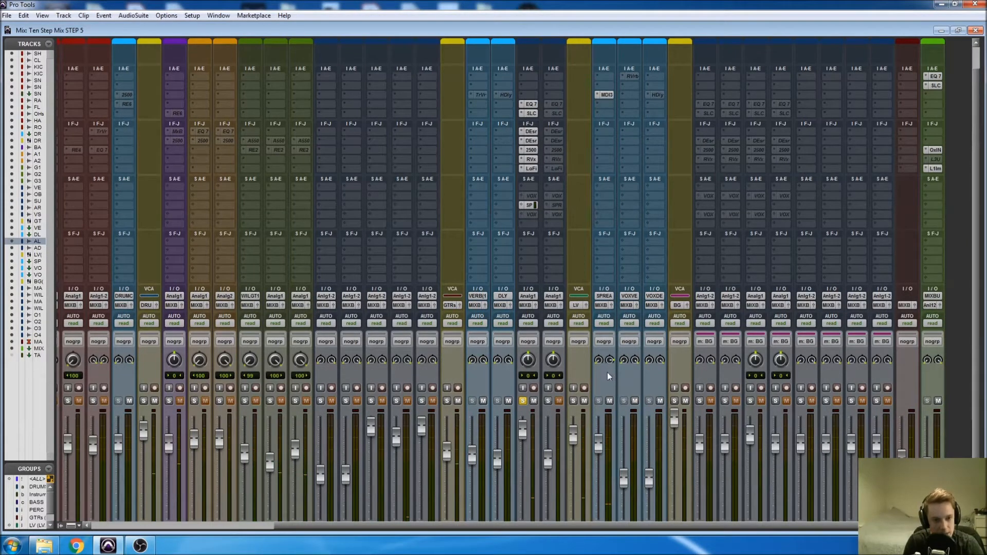
left_click(605, 97)
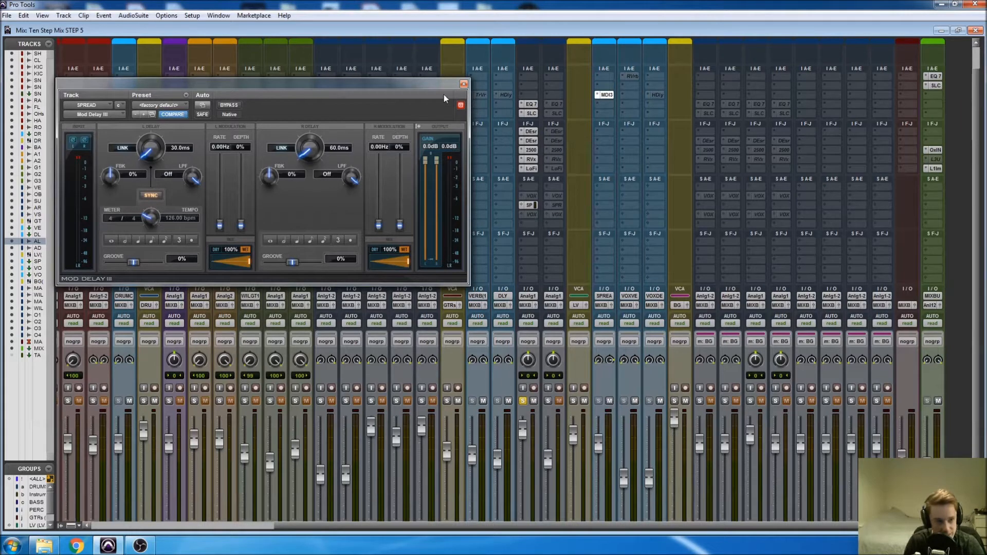
left_click(464, 84)
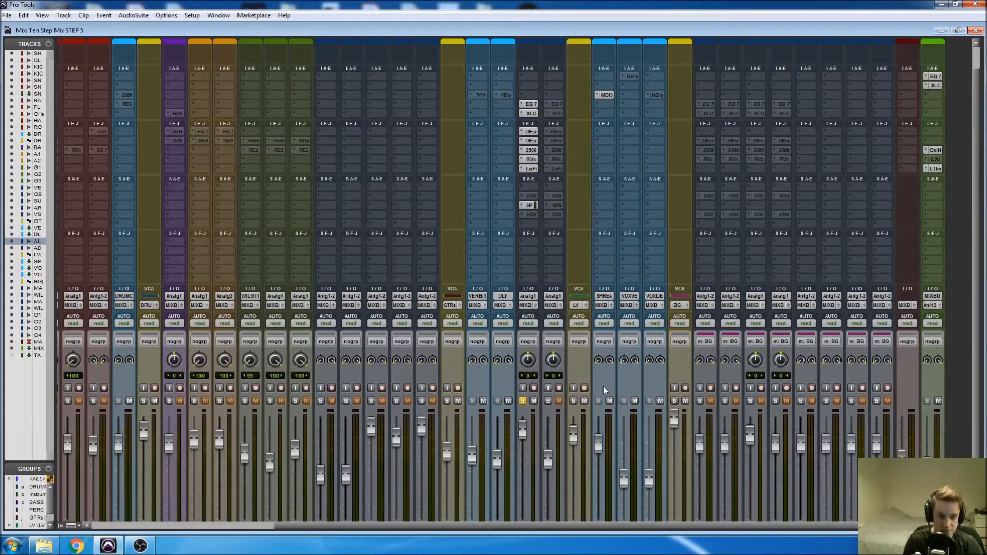
Audition the soloed AL vocal and lower the SPREAD fader to -14.0 dB.
key("space")
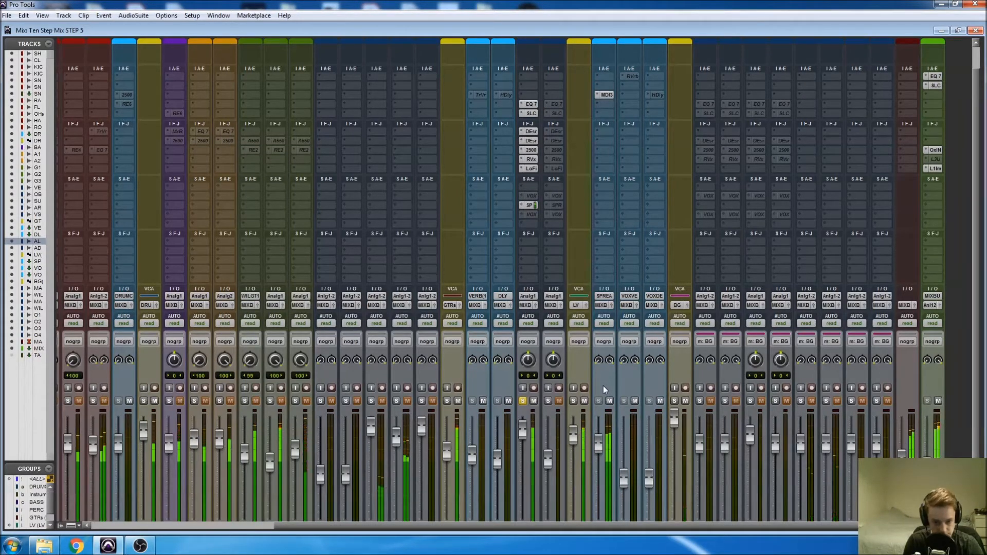
key("space")
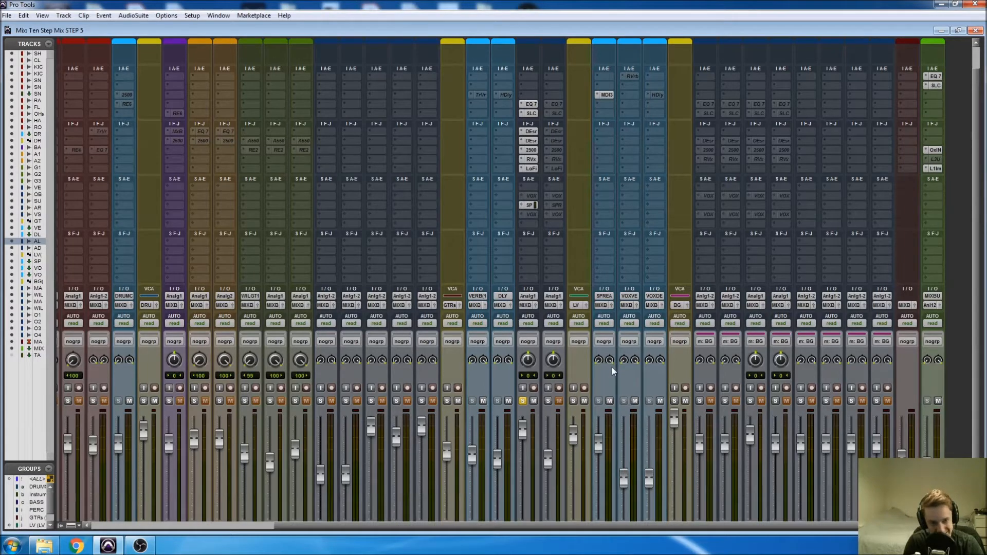
key("space")
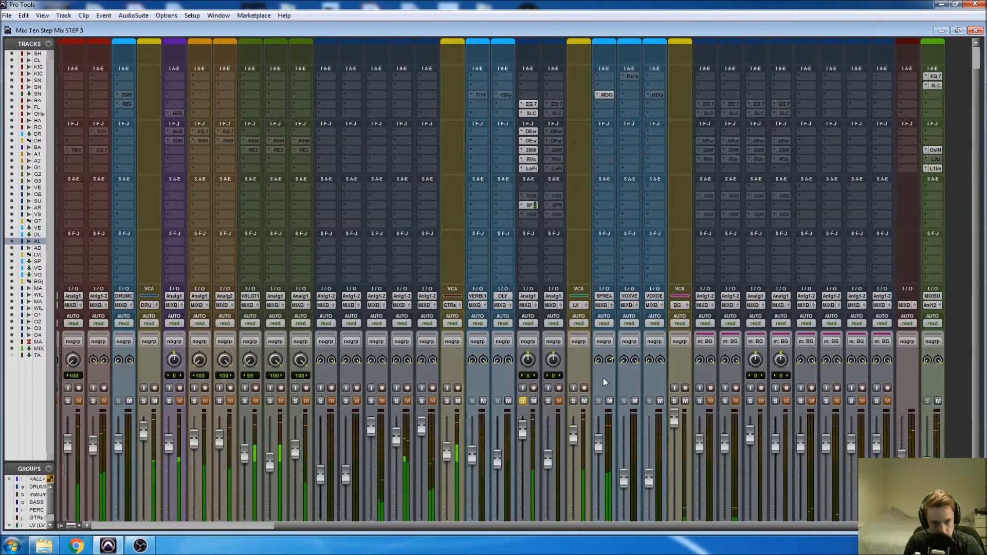
scroll(594, 409, "down", 2)
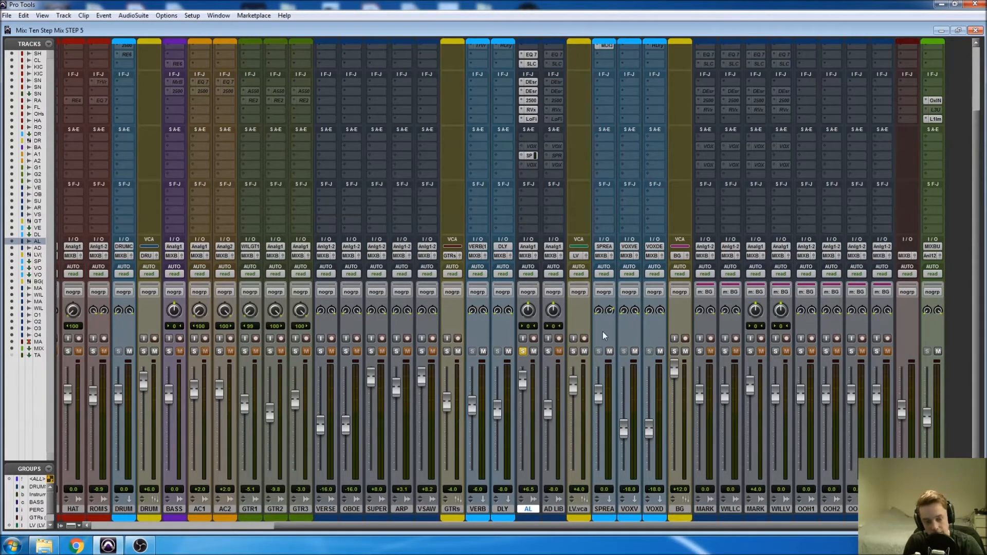
left_click_drag(600, 393, 591, 478)
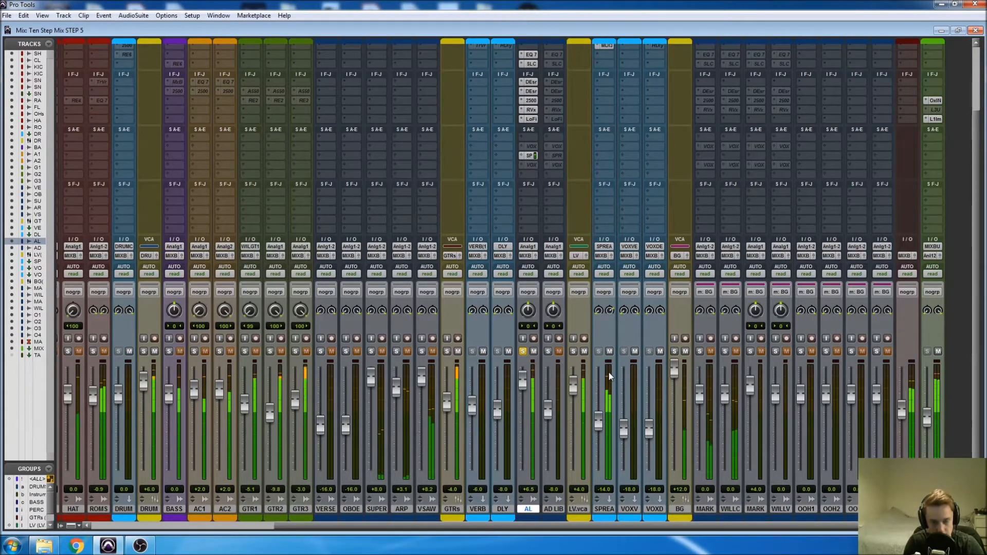
Compare the soloed AL vocal with and without the SPREAD channel muted during playback, leaving SPREAD unmuted.
left_click(608, 350)
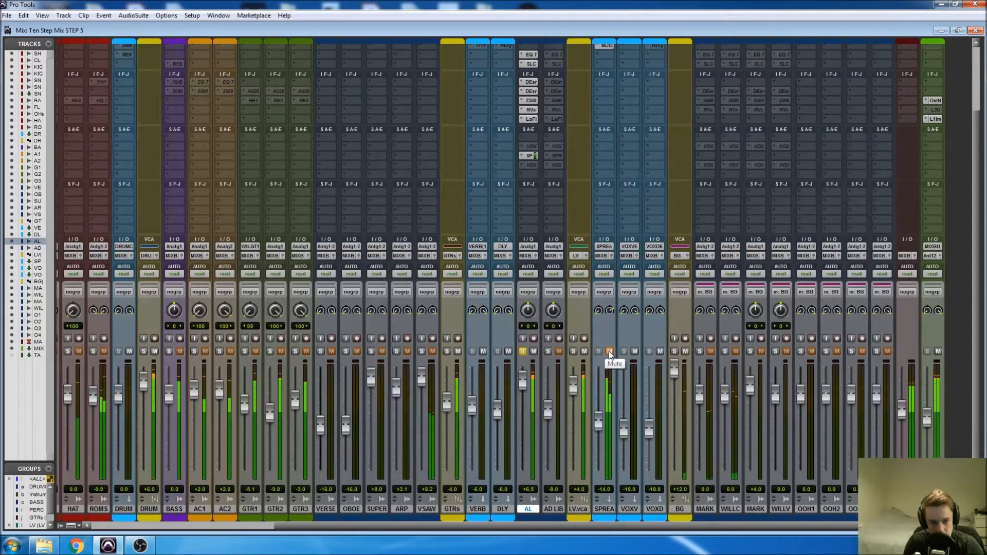
key("space")
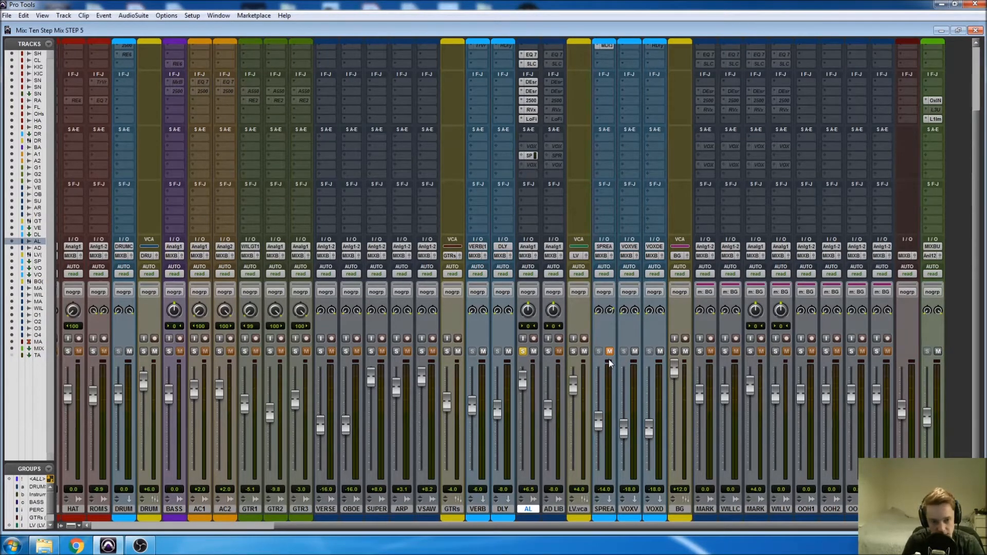
key("space")
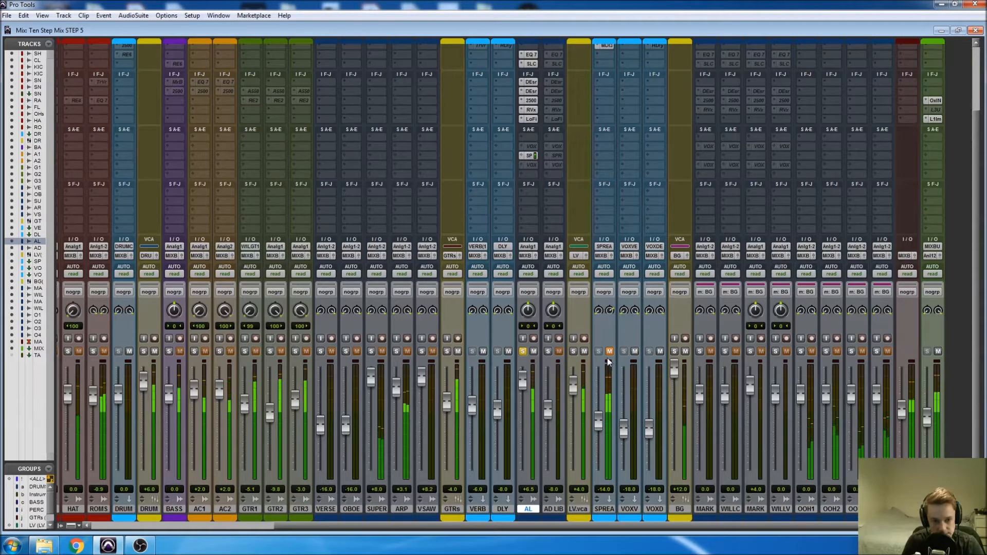
left_click(609, 352)
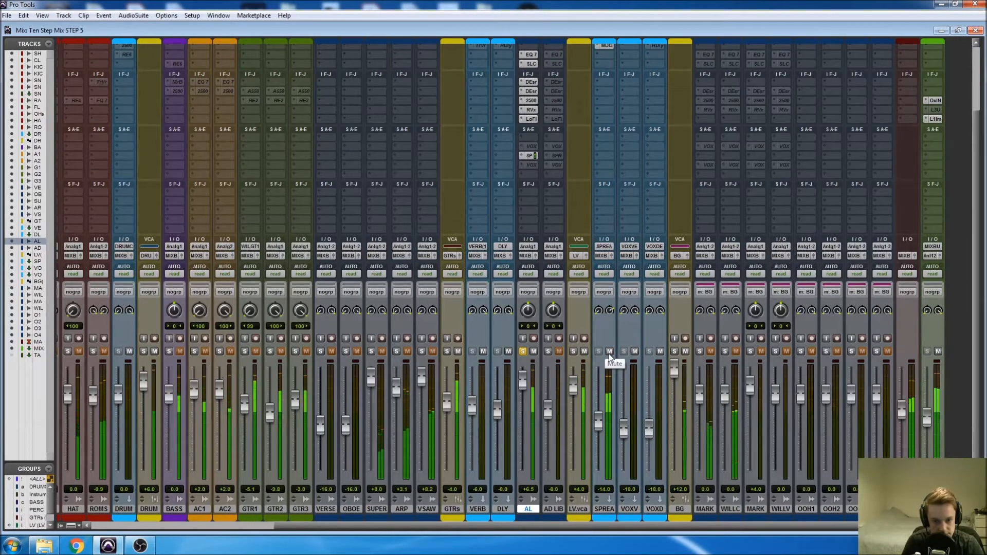
left_click(609, 352)
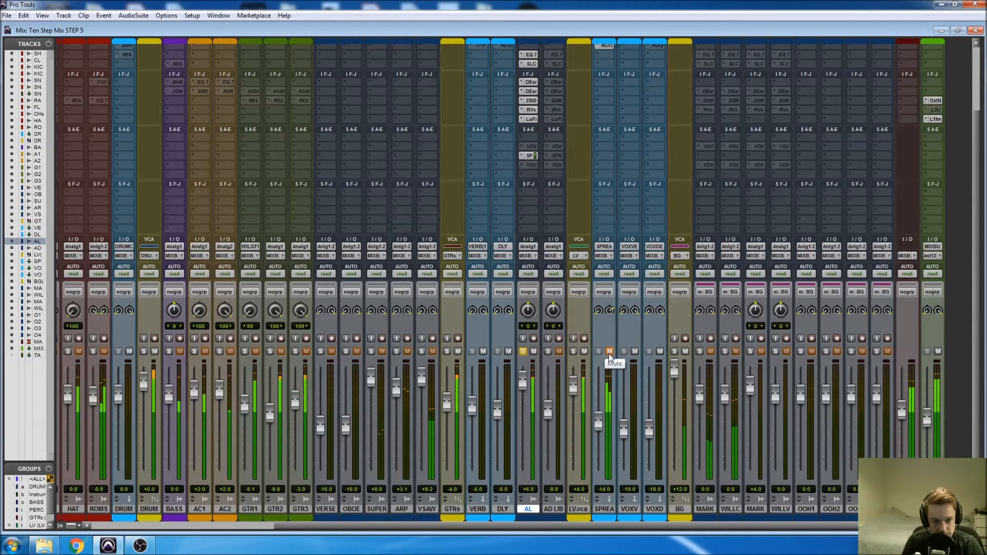
left_click(609, 352)
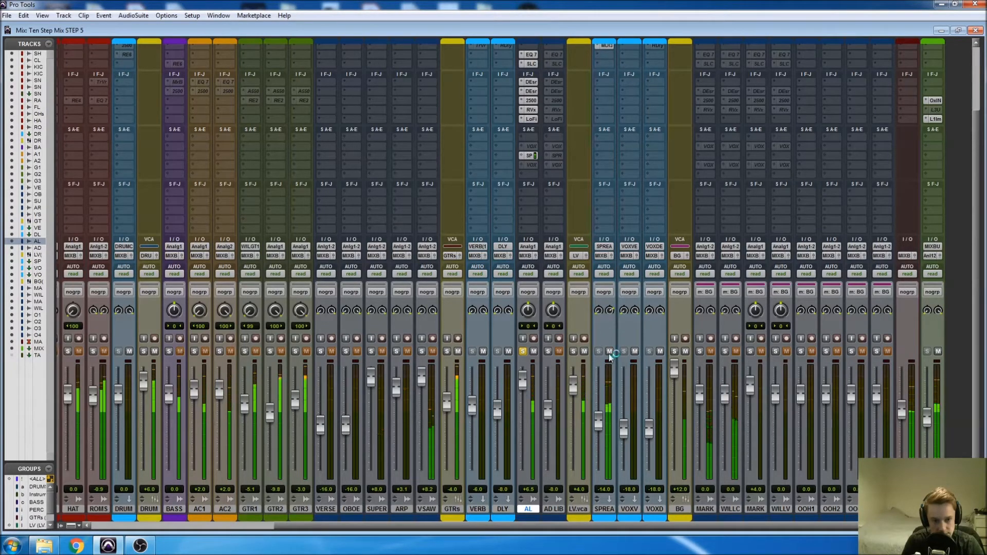
key("space")
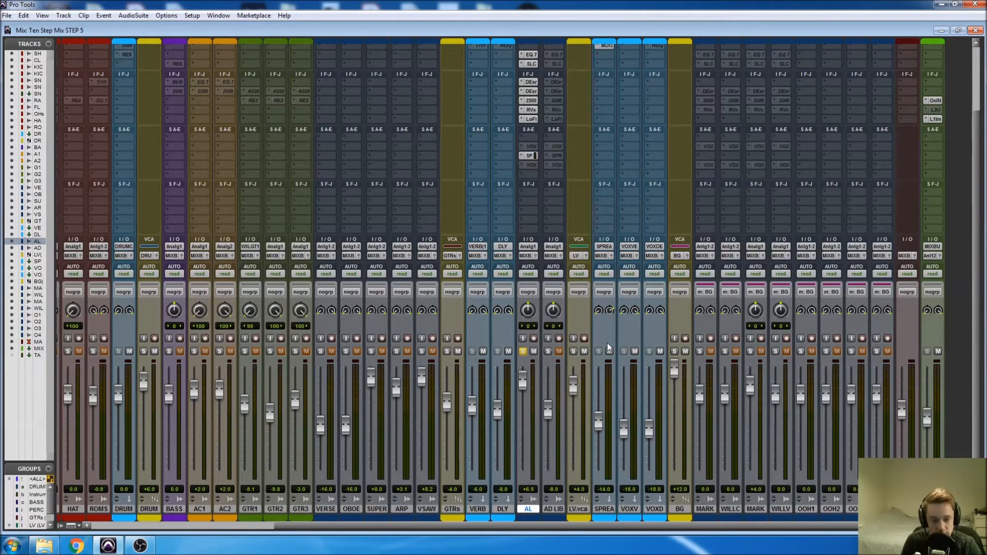
Make the inactive VOX VERB send on the AL channel active.
scroll(608, 347, "up", 3)
scroll(603, 366, "down", 3)
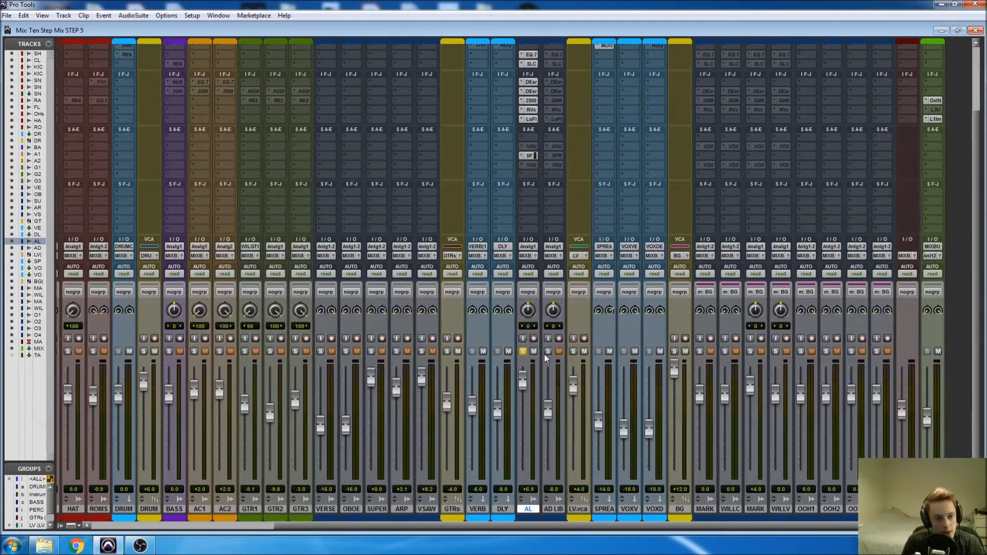
scroll(608, 335, "up", 3)
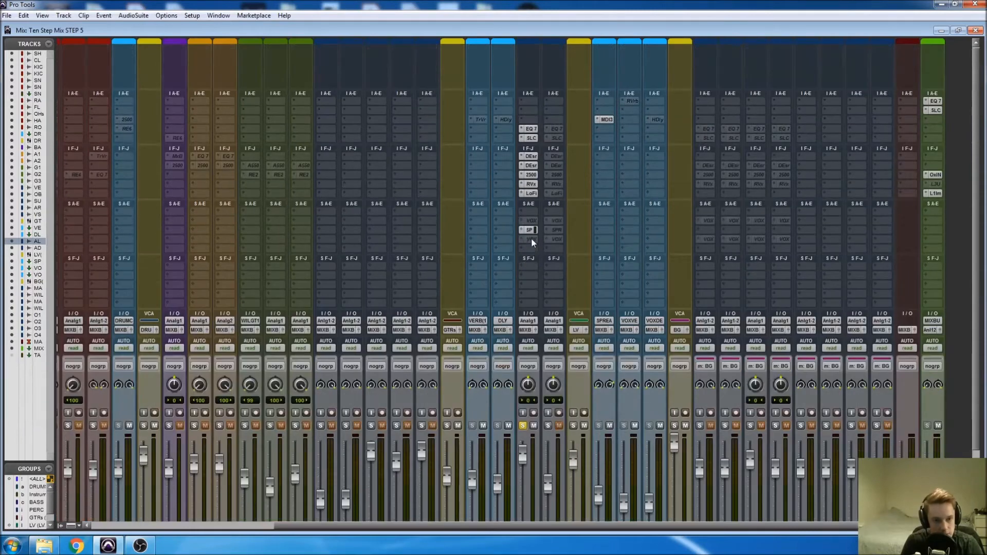
right_click(531, 239)
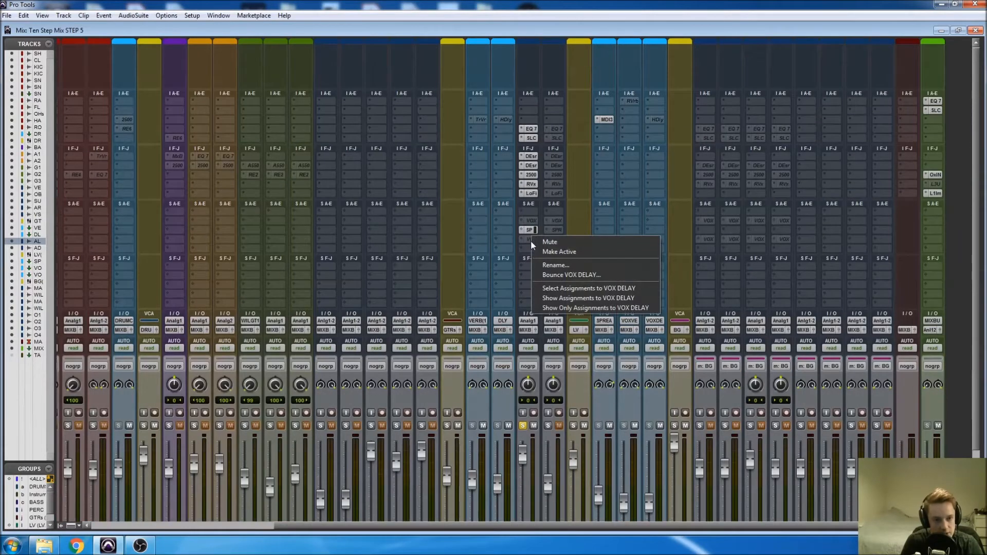
right_click(530, 222)
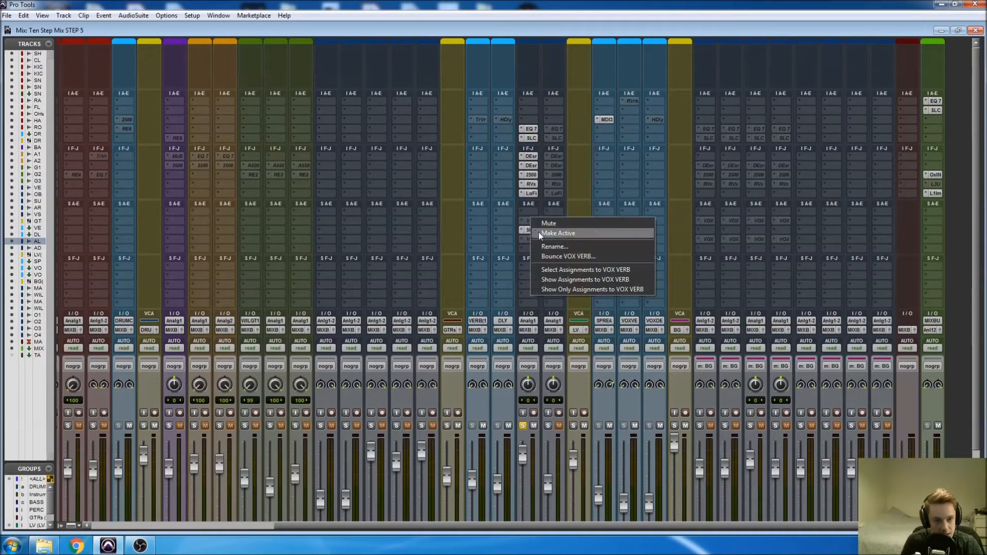
left_click(538, 232)
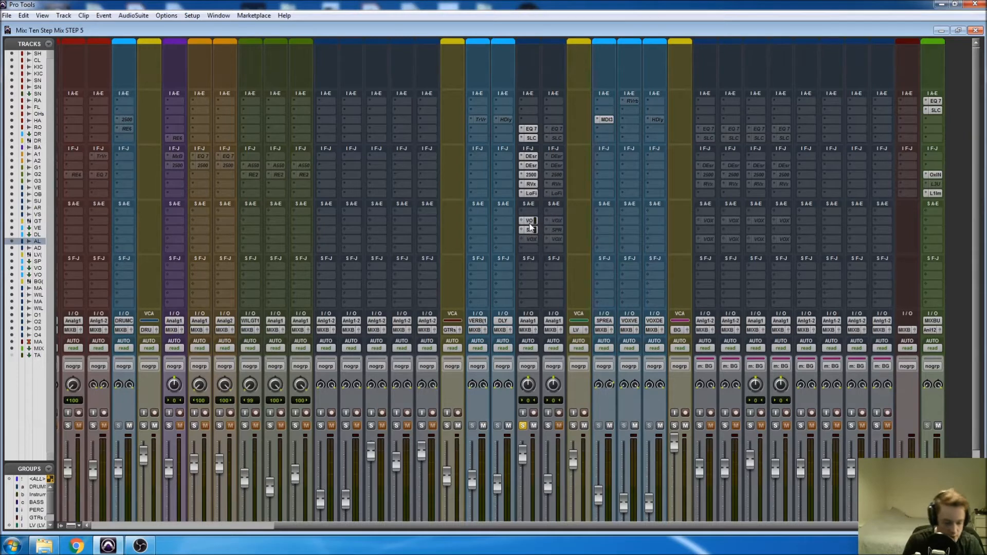
In the edit window, show the VOX VERB send level lane under the AL track and set the playback position to 1:32.380.
key("ctrl+equal")
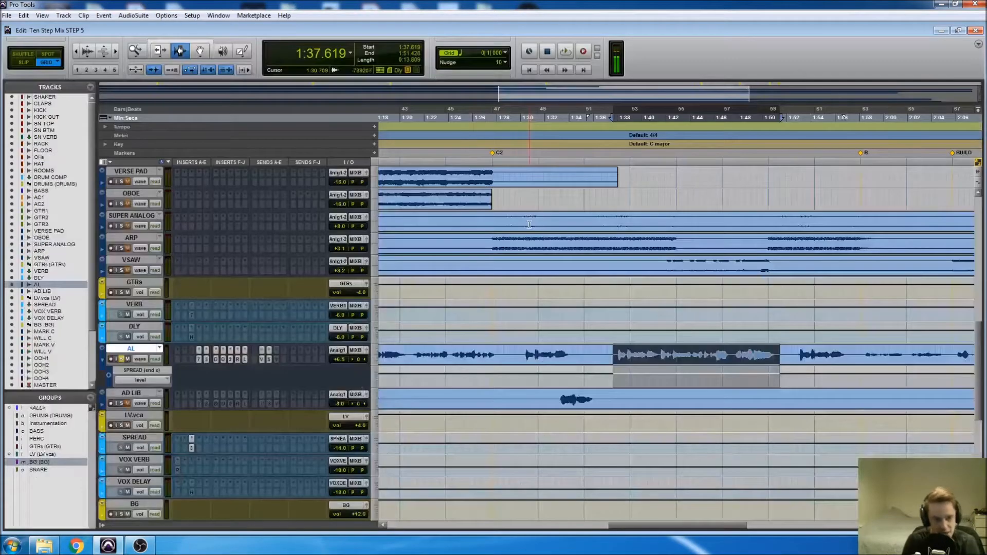
left_click(140, 381)
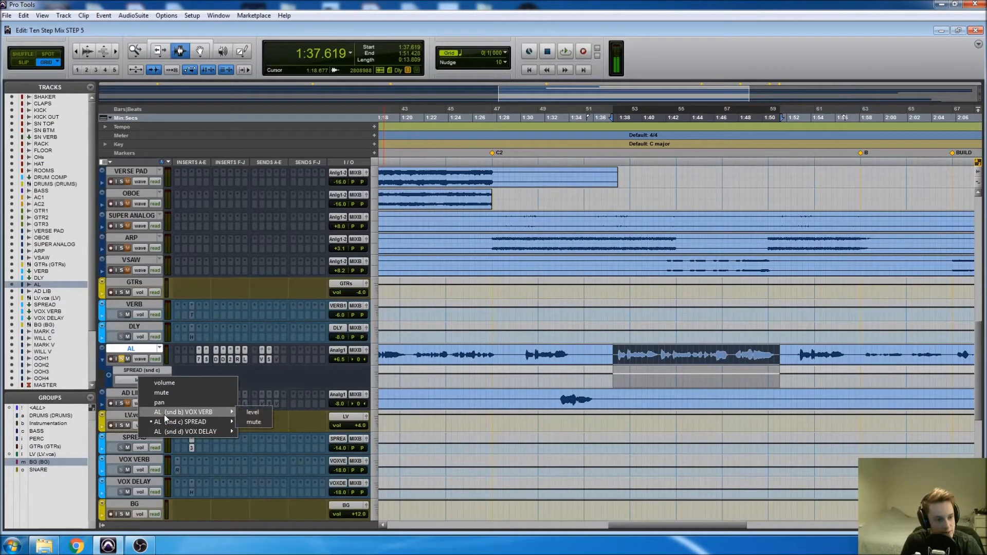
left_click(253, 416)
left_click(550, 380)
key("r")
key("r")
key("r")
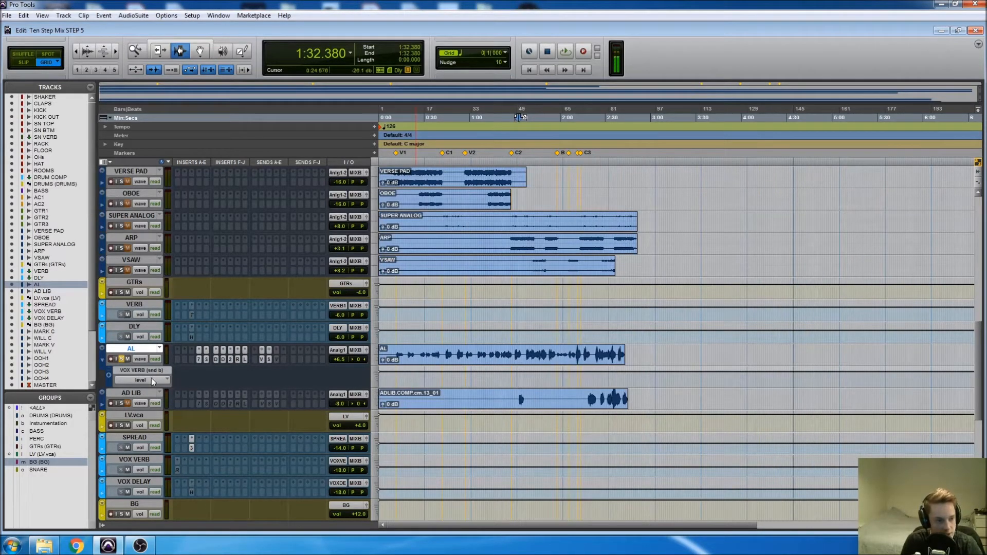
Back in the mixer, make the RVerb insert on the VOX VERB channel active and open its plug-in window.
key("ctrl+equal")
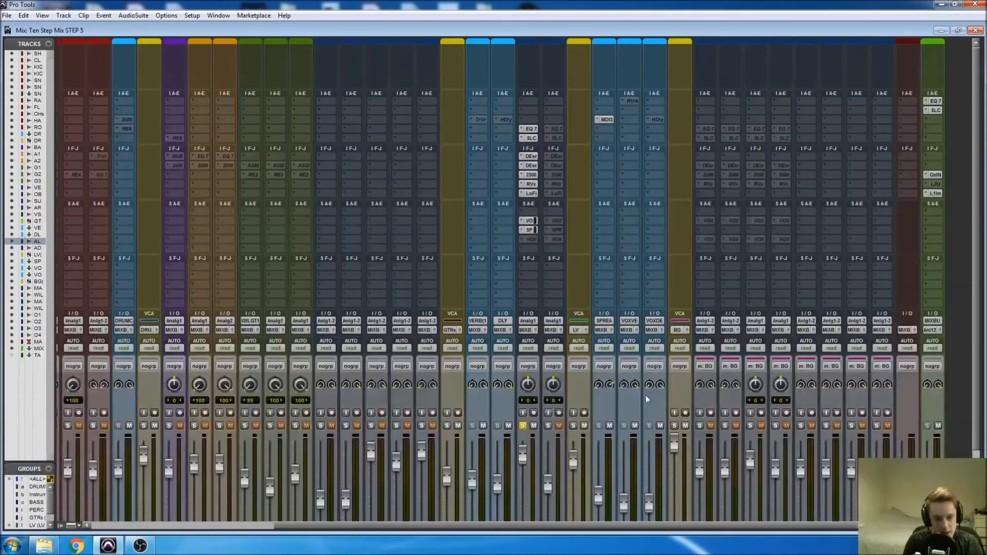
scroll(638, 401, "down", 2)
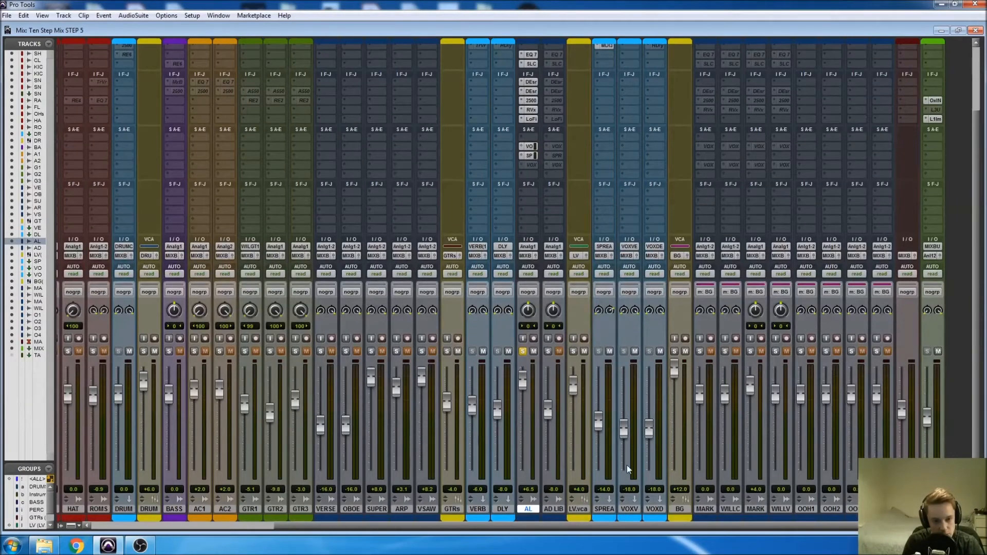
scroll(627, 453, "up", 2)
right_click(633, 74)
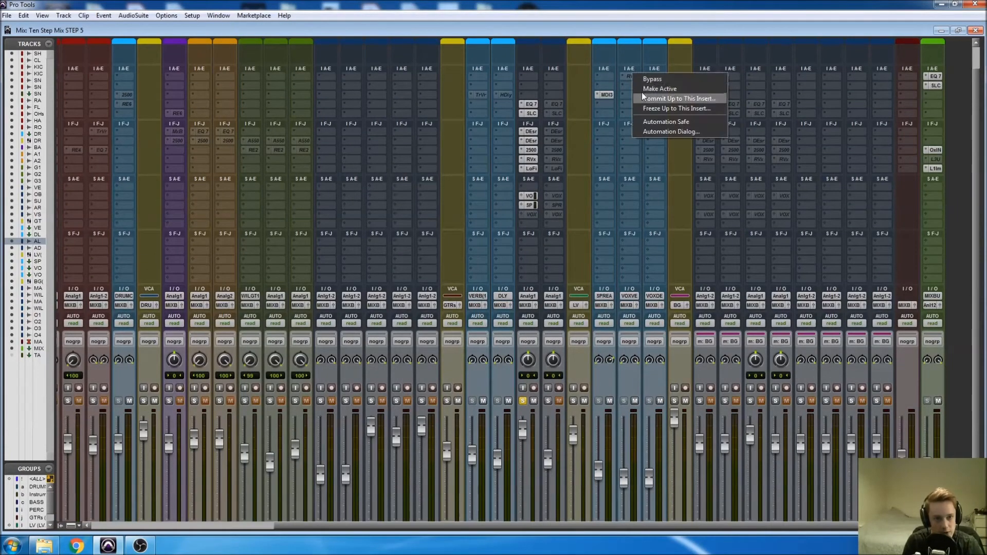
left_click(643, 90)
left_click(633, 76)
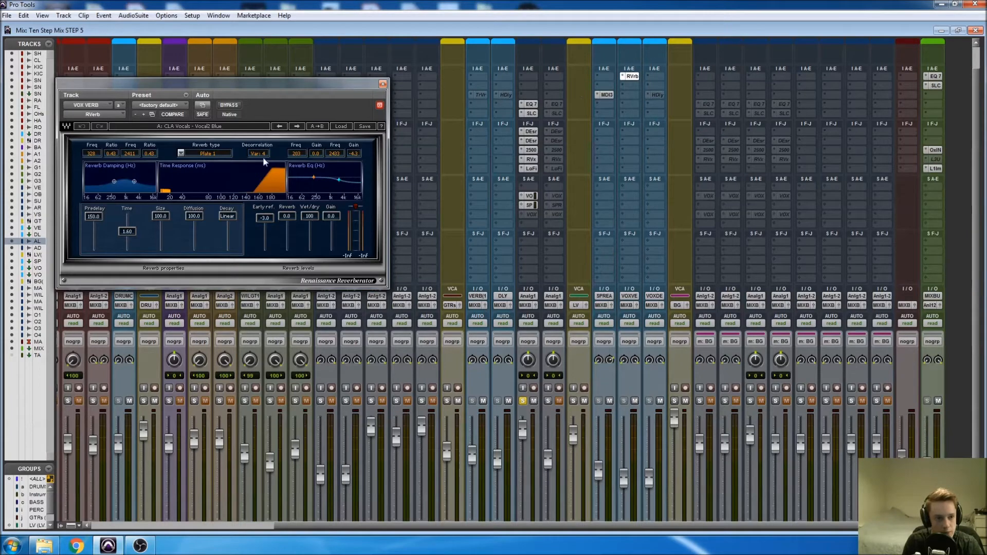
Place the RVerb window clear of the vocal channels and play the soloed AL vocal with the faders in view.
left_click_drag(226, 85, 836, 96)
scroll(631, 380, "down", 2)
key("space")
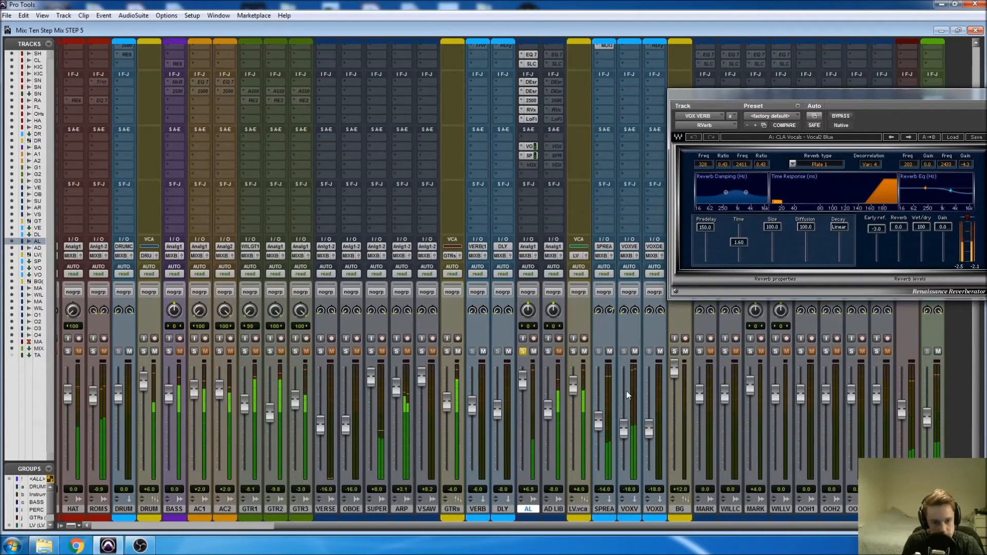
In the edit window, move the playback position to 1:37.142, play the AL vocal from there and return to the mixer.
key("ctrl+equal")
key("space")
left_click(525, 358)
key("space")
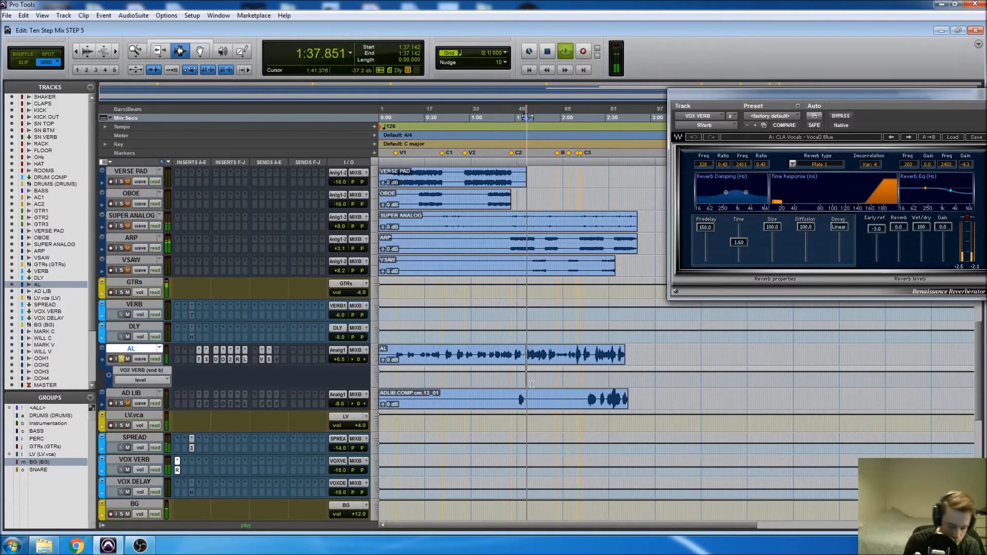
key("ctrl+equal")
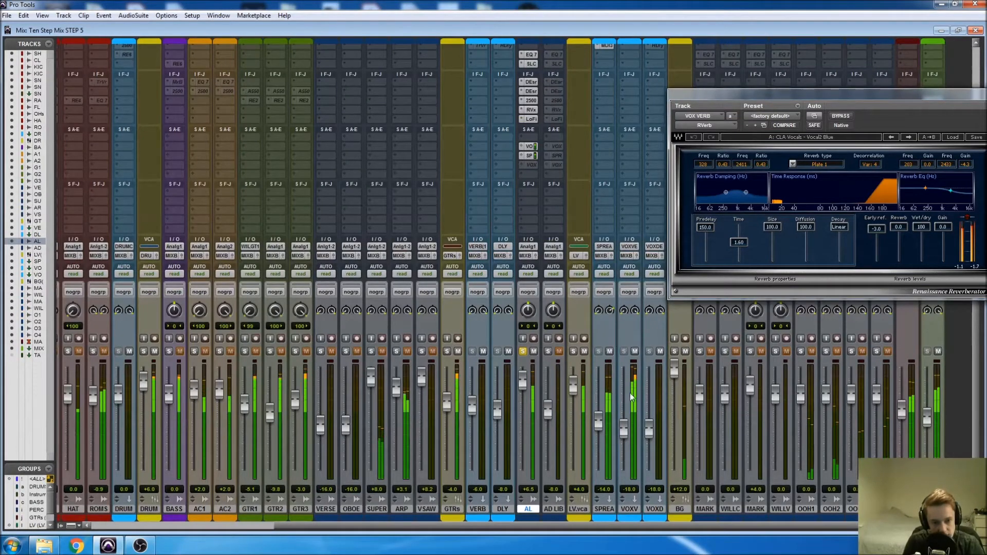
With the AL channel's VOX VERB send fader open, raise the VOX VERB channel to -12.0 dB and close the send and RVerb windows.
left_click(529, 146)
left_click_drag(368, 291, 375, 289)
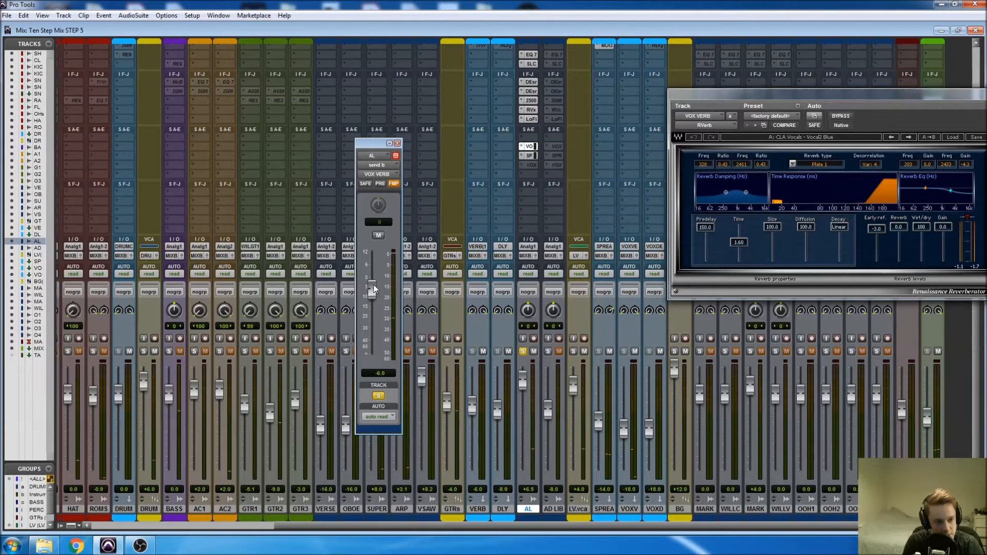
left_click_drag(624, 432, 624, 425)
left_click_drag(623, 390, 622, 368)
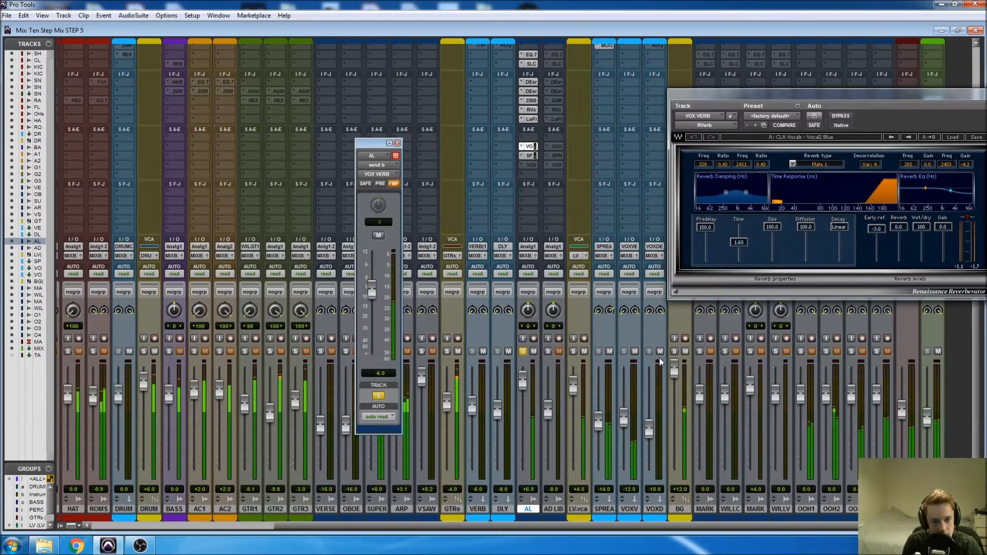
left_click(397, 143)
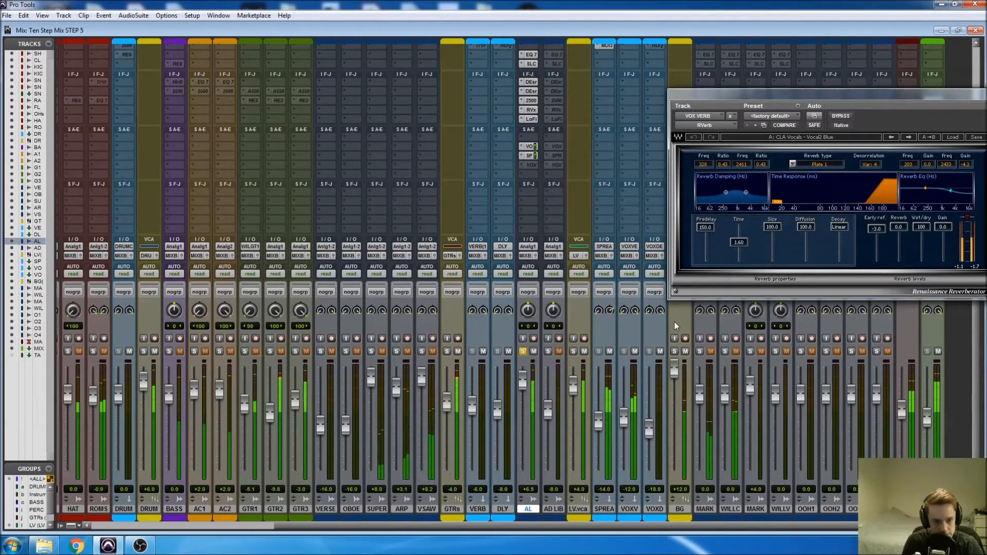
left_click_drag(928, 100, 787, 99)
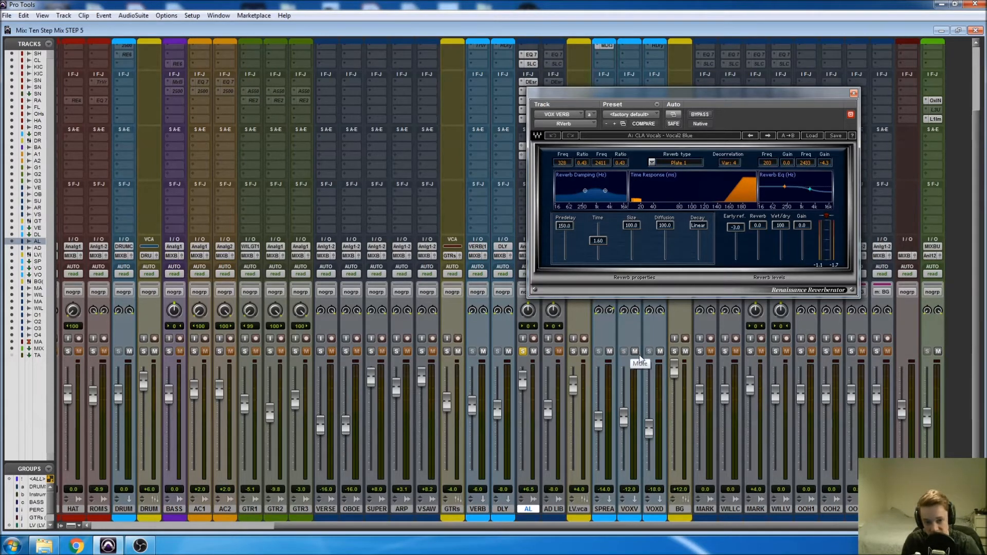
left_click(854, 93)
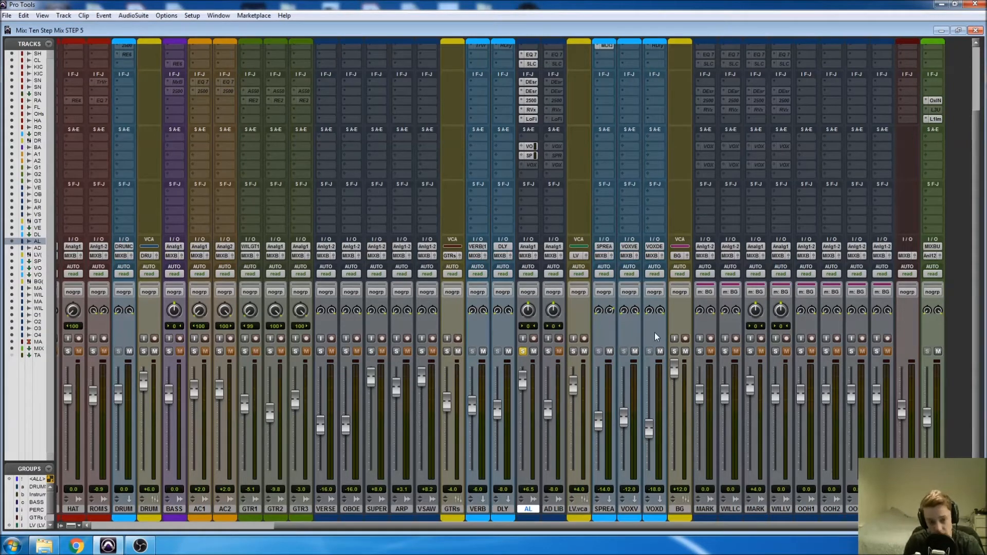
Make the VOX DELAY send on the AL channel and the H-Delay insert on the VOX DELAY channel active.
scroll(656, 339, "up", 2)
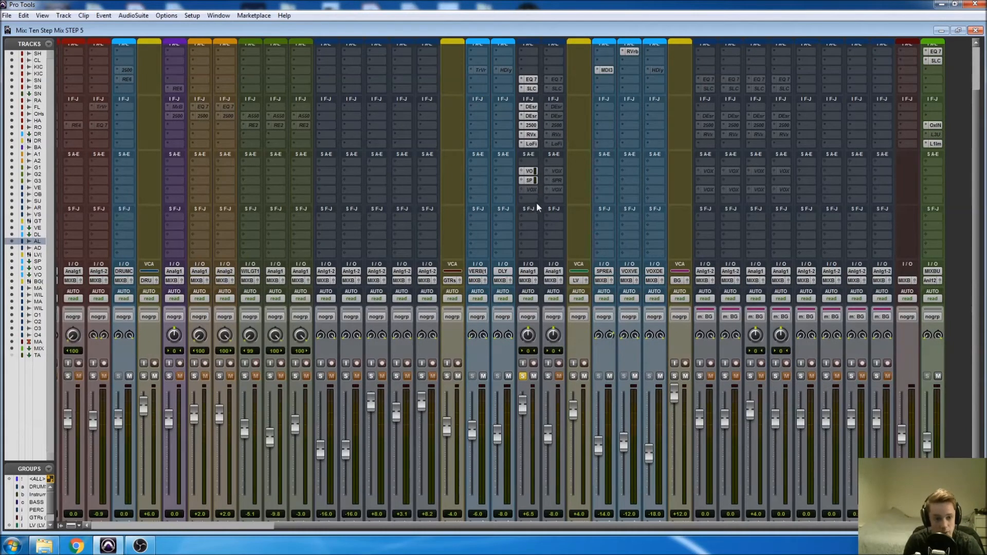
right_click(532, 190)
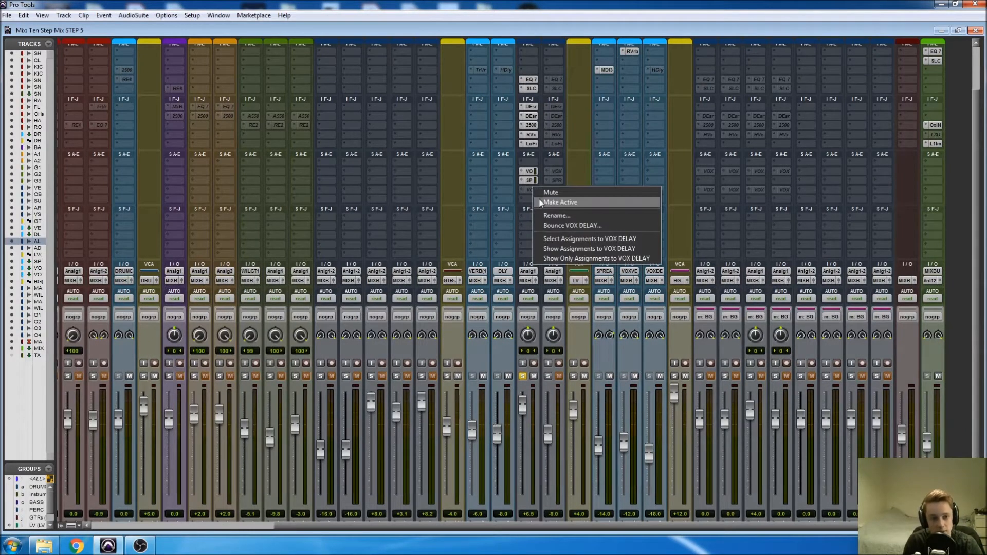
left_click(540, 199)
left_click(530, 190)
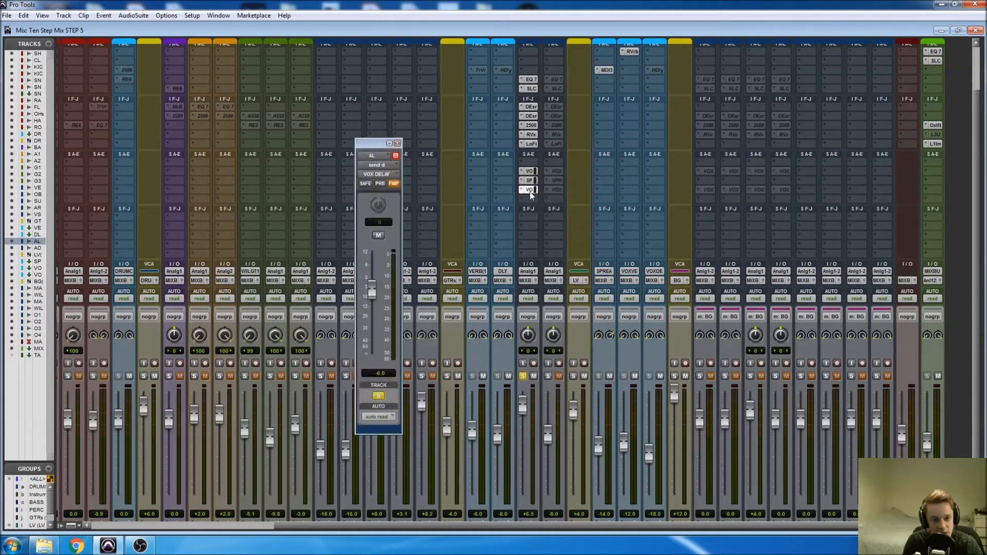
right_click(656, 71)
left_click(662, 81)
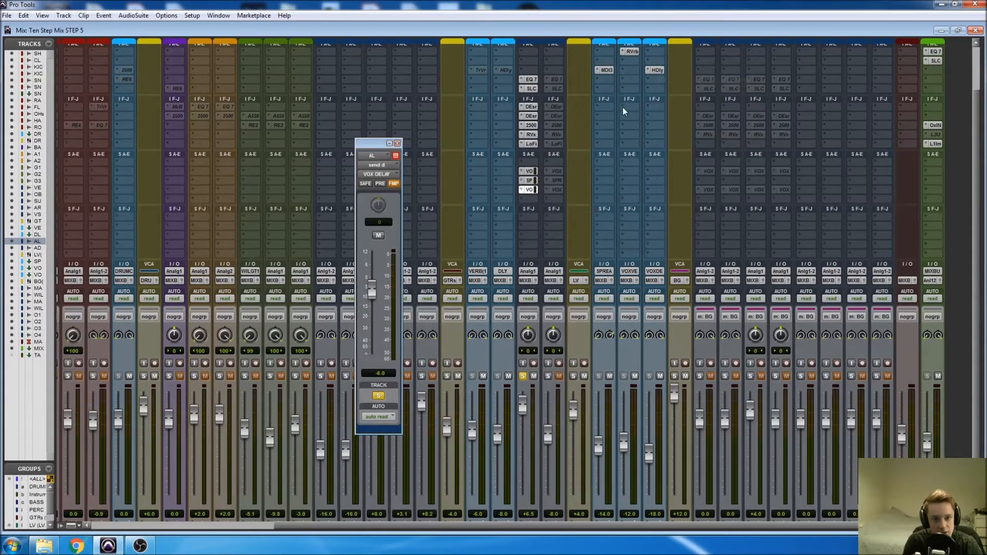
Close the send window, open the VOX DELAY channel's H-Delay insert and set its delay time to 1/4.
left_click(397, 143)
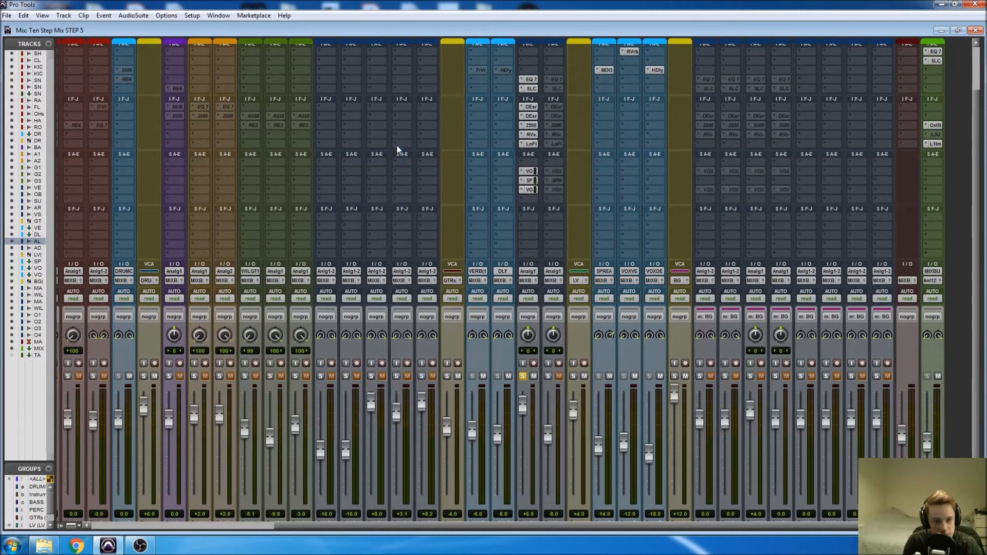
left_click(655, 70)
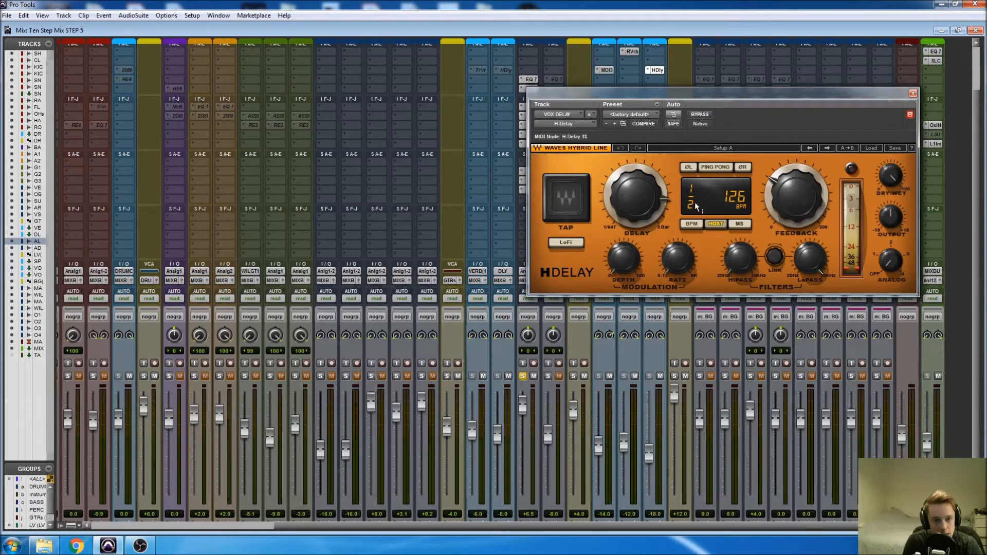
left_click_drag(636, 196, 636, 214)
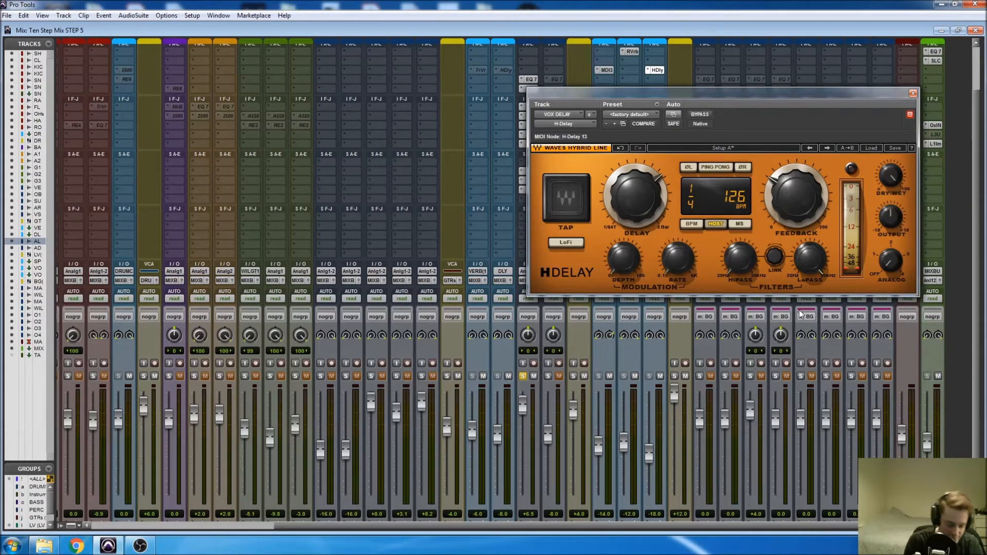
Play the AL vocal with its effects and raise the VOX DELAY channel fader to -14.0 dB.
key("space")
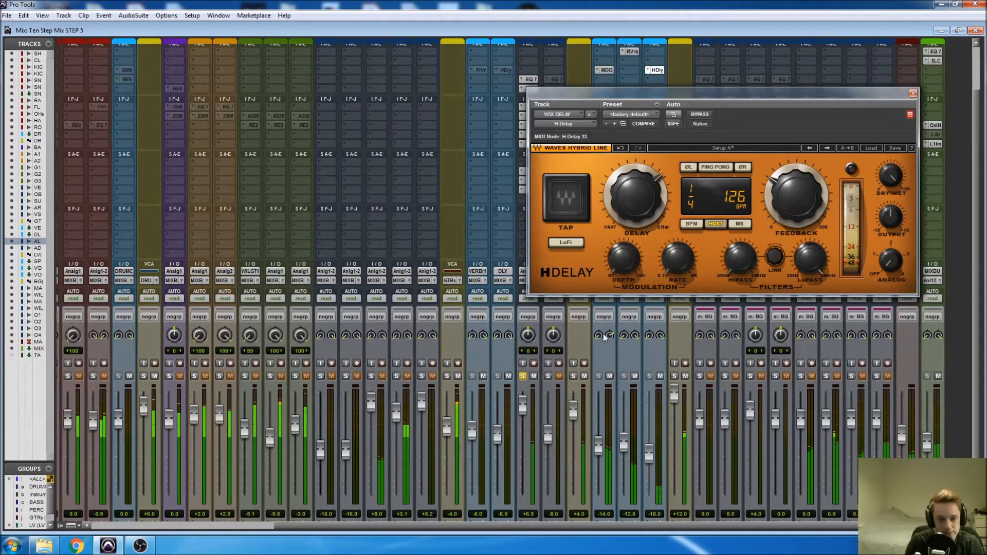
scroll(653, 375, "down", 1)
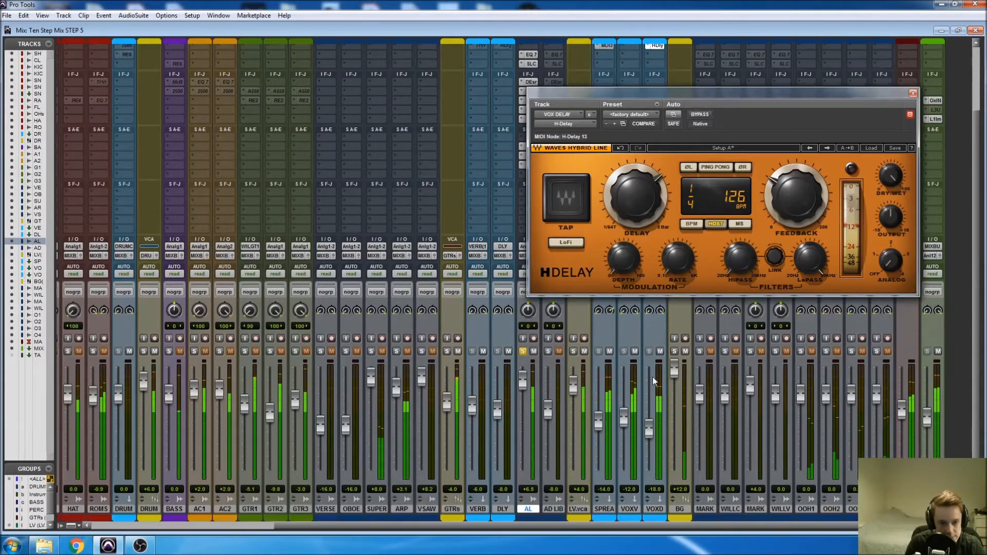
left_click_drag(649, 427, 648, 408)
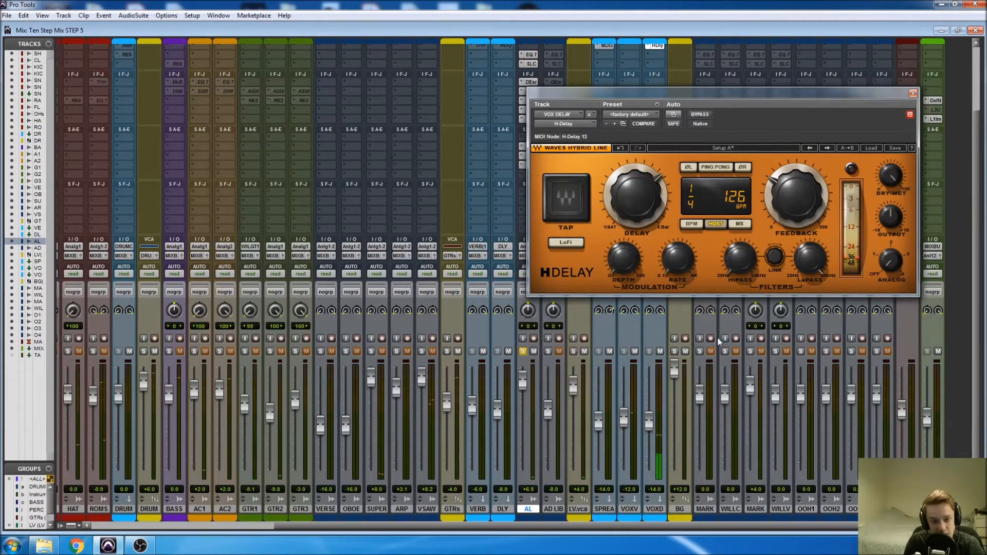
Set the H-Delay high-pass filter to 30 and its low-pass filter to 3000 Hz, and close the plug-in window.
mouse_move(743, 262)
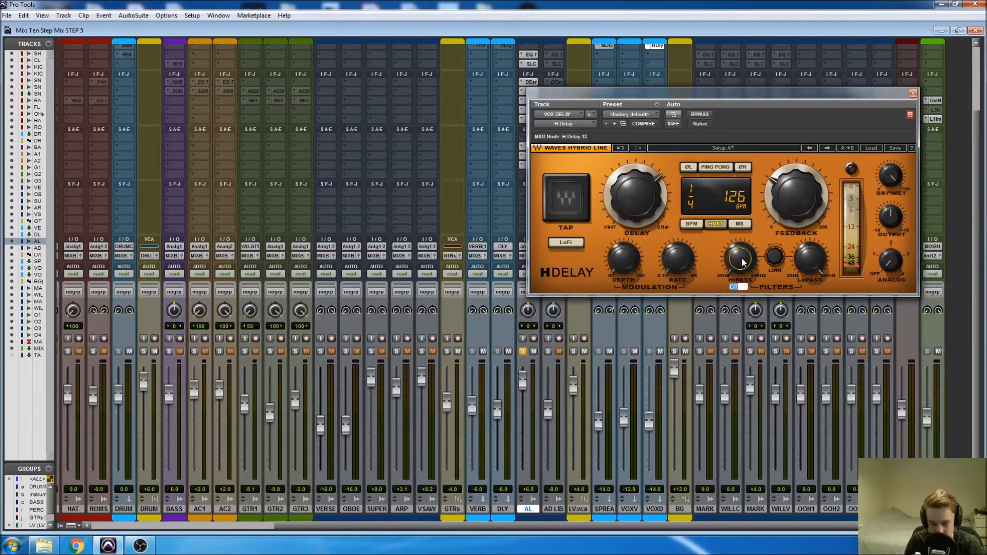
type("30")
key("Return")
mouse_move(802, 262)
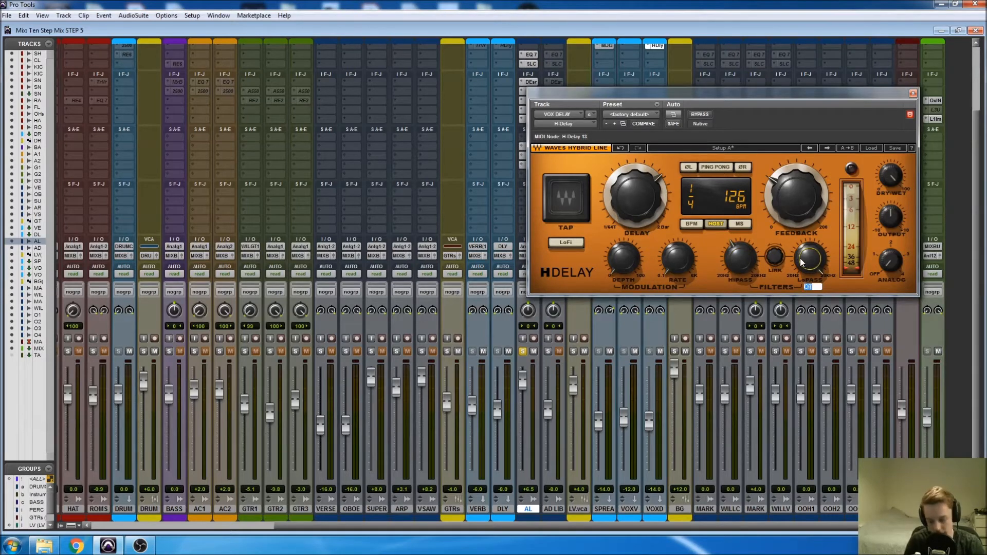
type("3000")
key("Return")
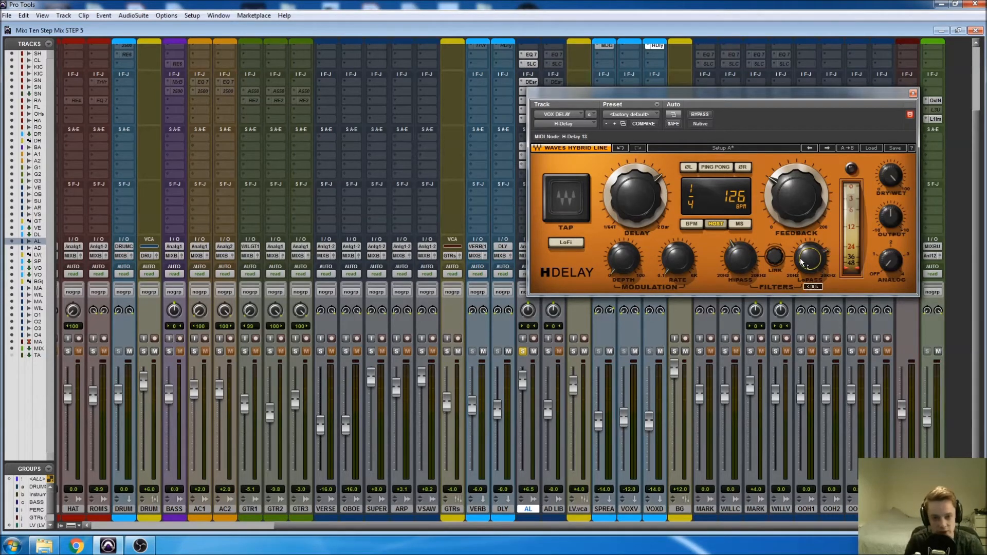
key("space")
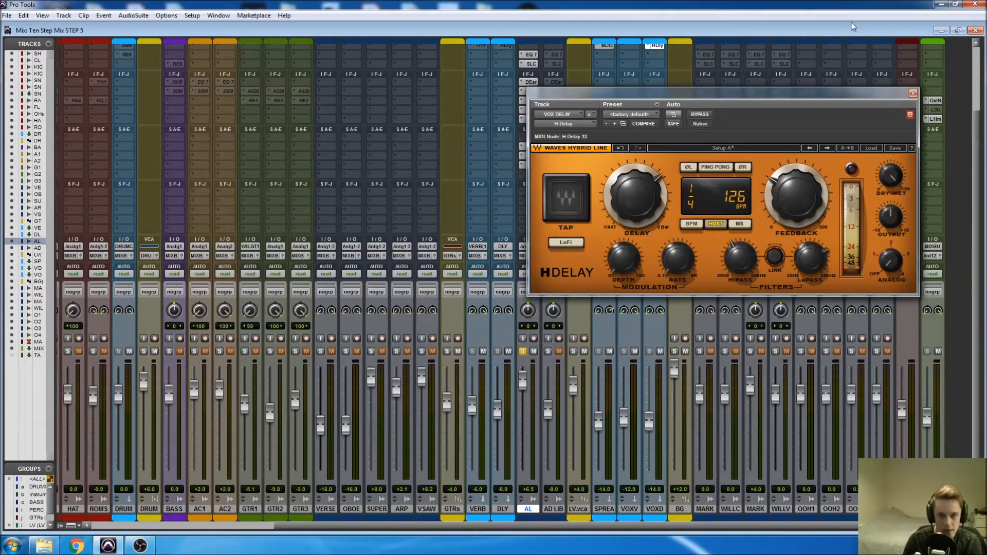
left_click(913, 94)
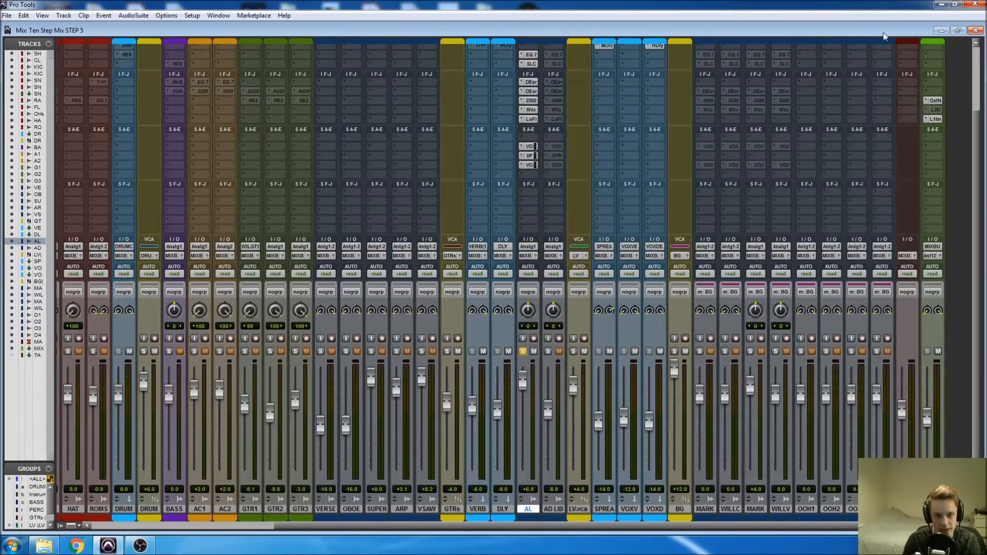
In the edit window, show the VOX DELAY send level lane under the AL track and delete its automation from 0:49.047 to 3:26.666.
key("ctrl+equal")
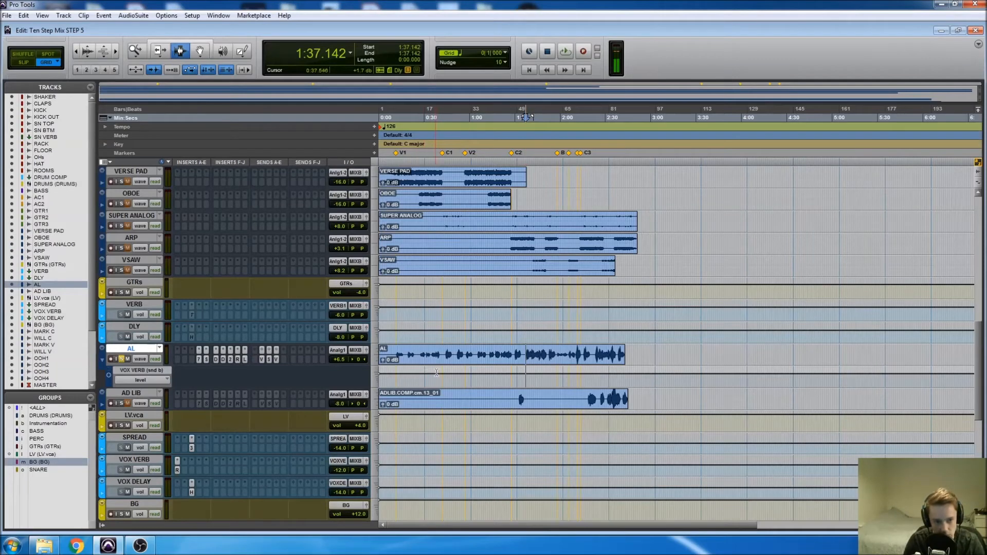
left_click(153, 381)
mouse_move(165, 430)
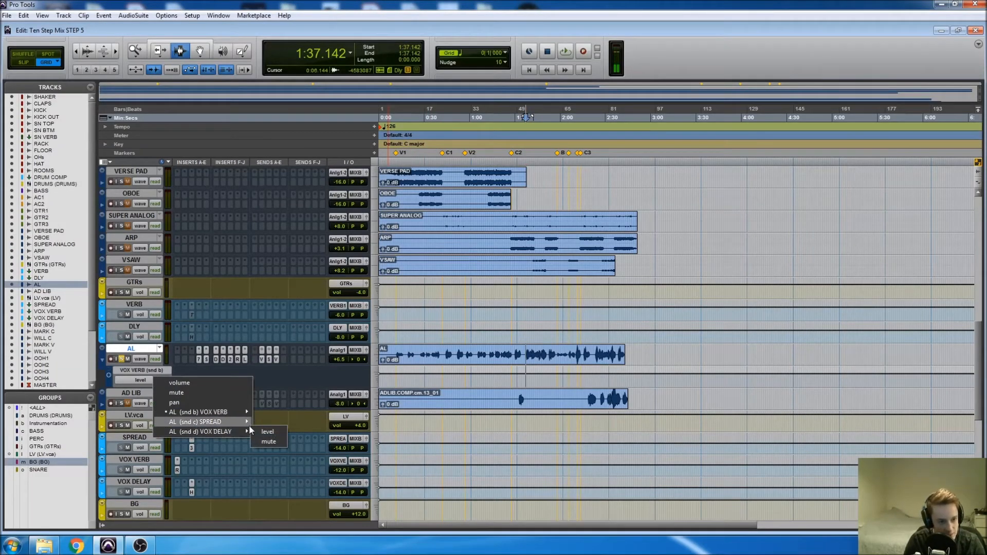
left_click(266, 432)
left_click_drag(452, 377, 692, 375)
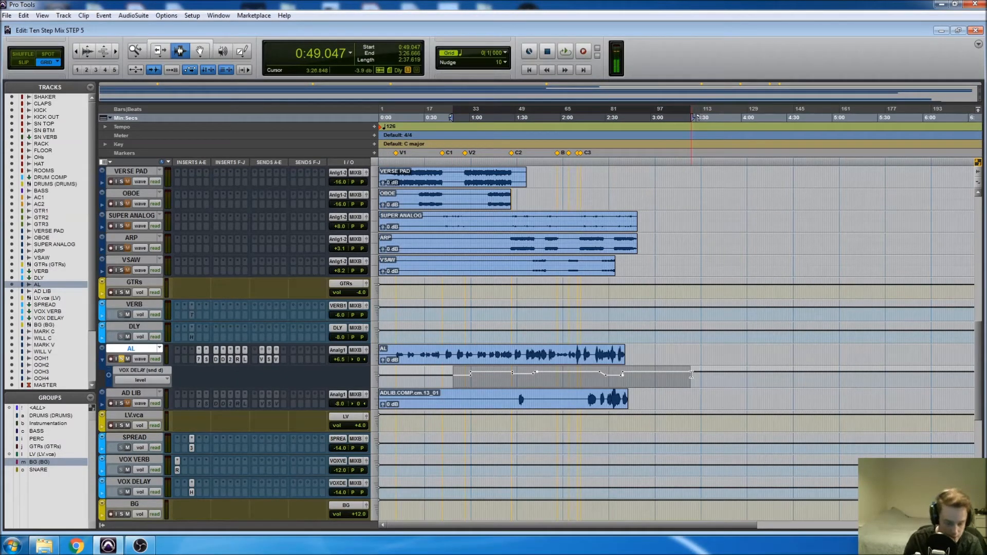
key("Delete")
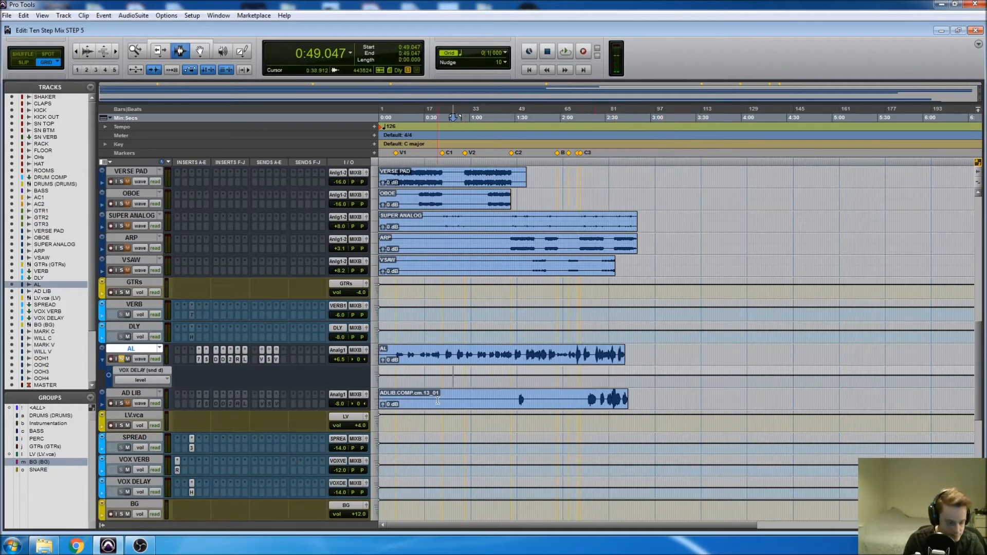
Play the AL vocal from 0:44.285 while raising its VOX DELAY send level in the lane, and stop playback.
left_click(464, 378)
key("t")
key("t")
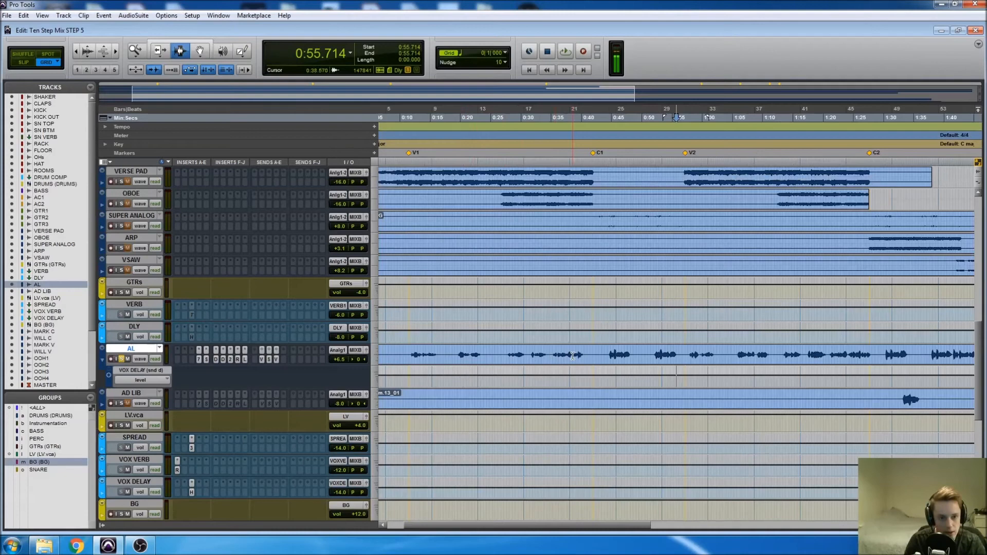
left_click(609, 372)
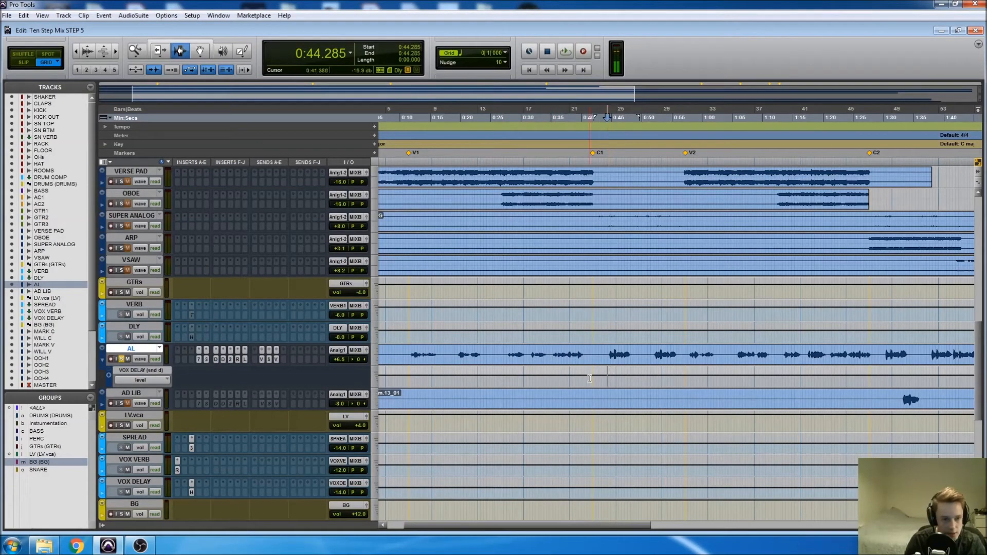
key("alt+a")
key("space")
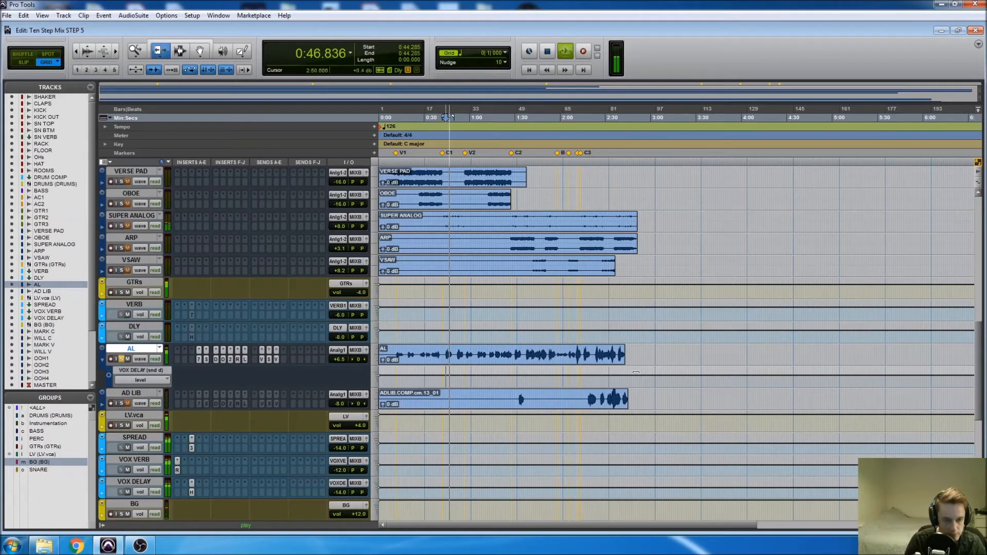
left_click_drag(652, 378, 647, 364)
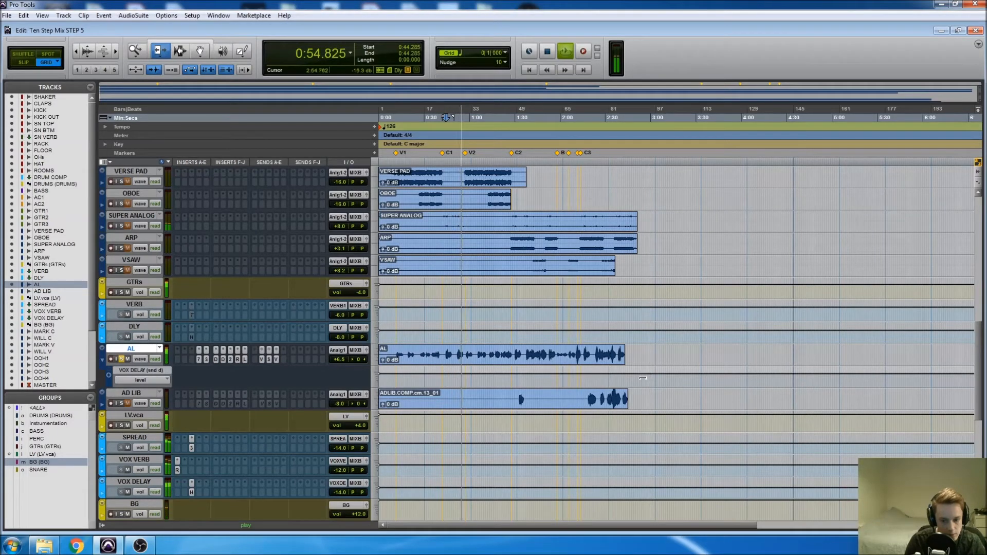
key("space")
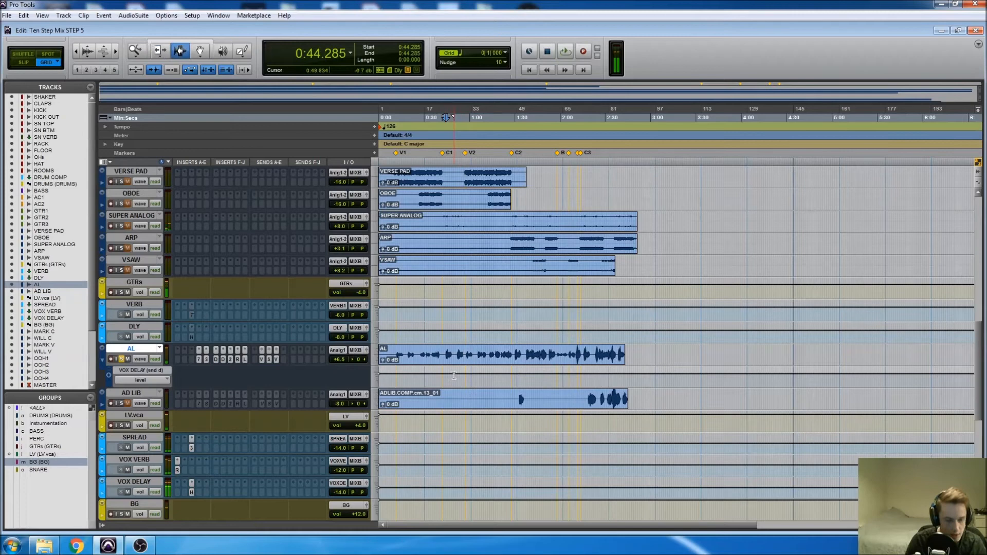
Move the playback position on the VOX DELAY send lane back to 0:38.095, ahead of the C1 marker.
left_click(444, 378)
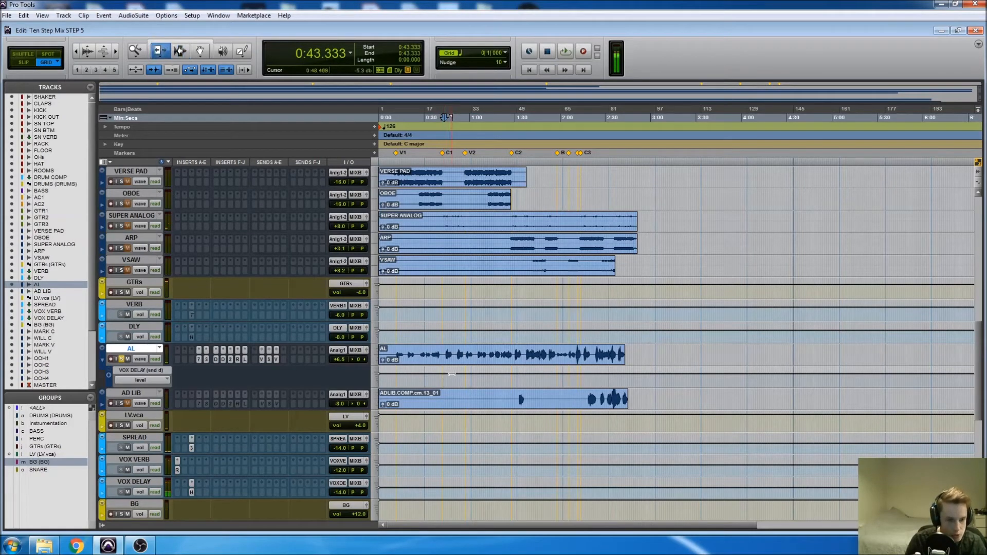
left_click(452, 374)
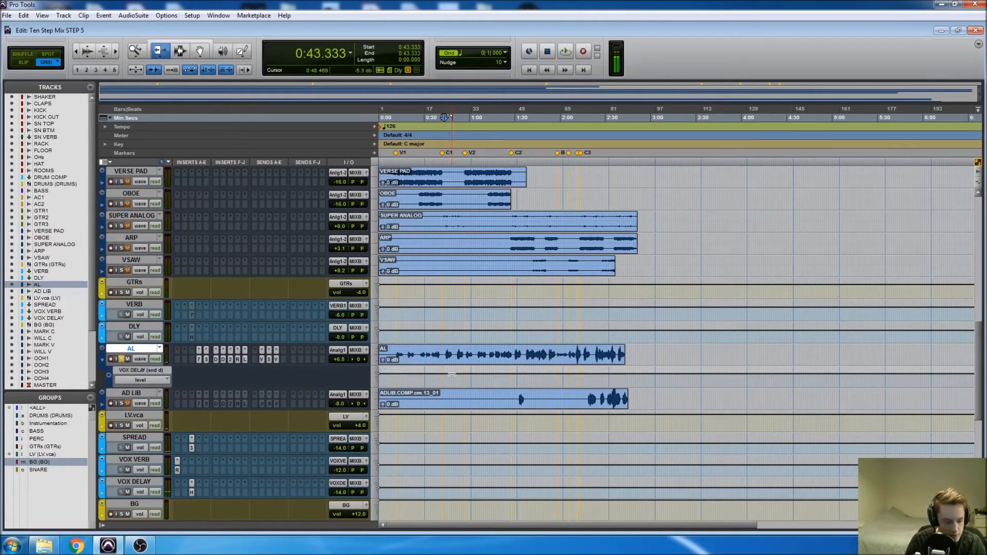
key("F7")
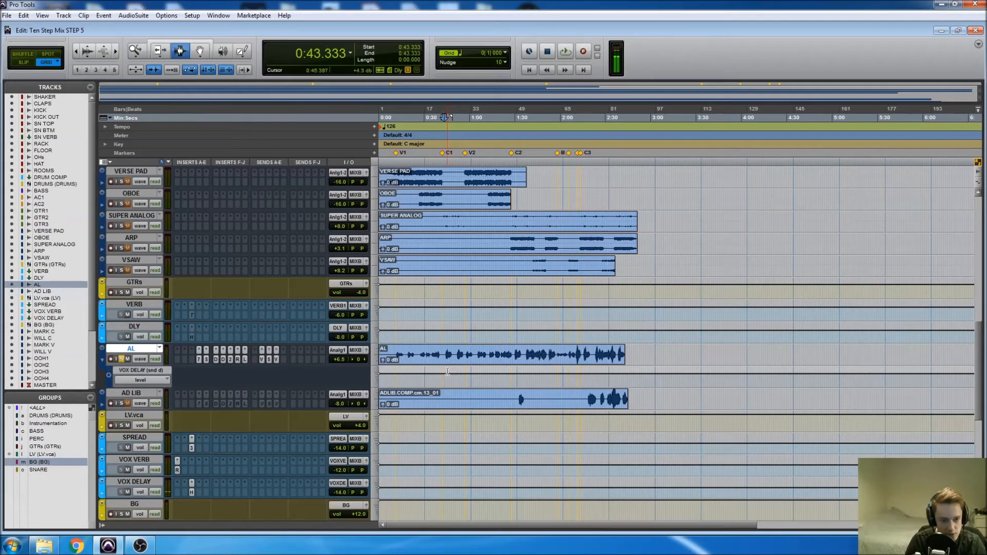
left_click_drag(447, 374, 521, 374)
left_click(436, 372)
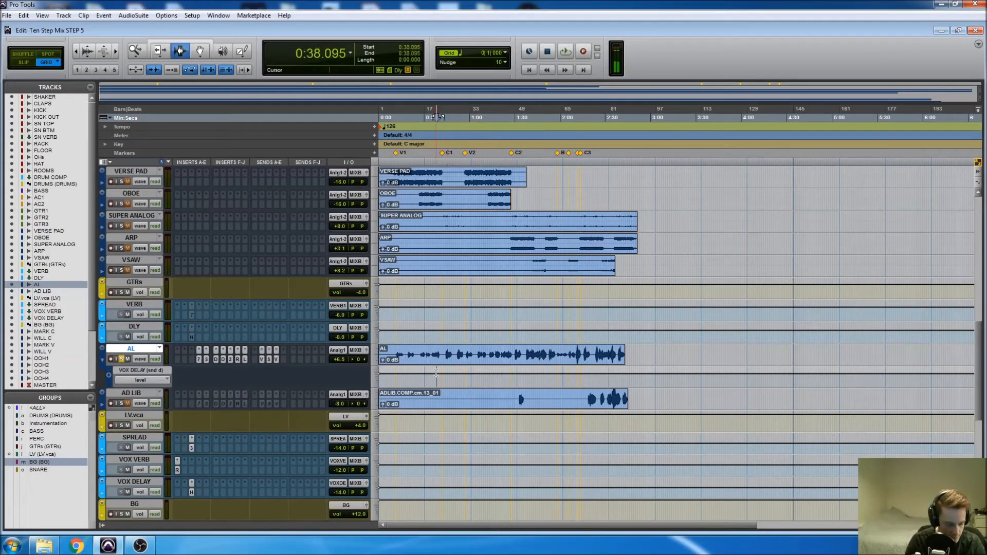
Select the VOX DELAY send level lane from the song start to the C1 marker at 0:41.904 and lower its level.
key("t")
key("t")
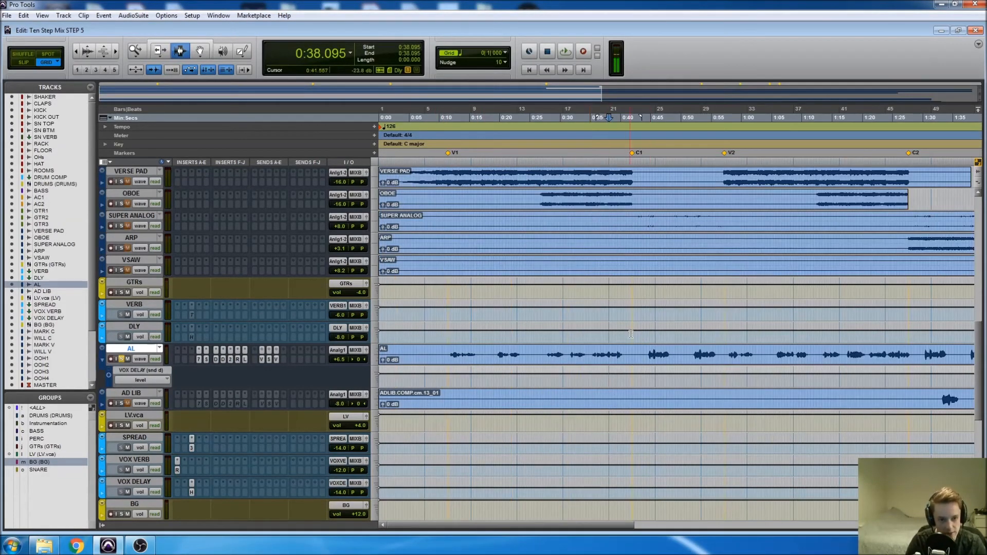
left_click(633, 374)
left_click_drag(633, 374, 379, 374)
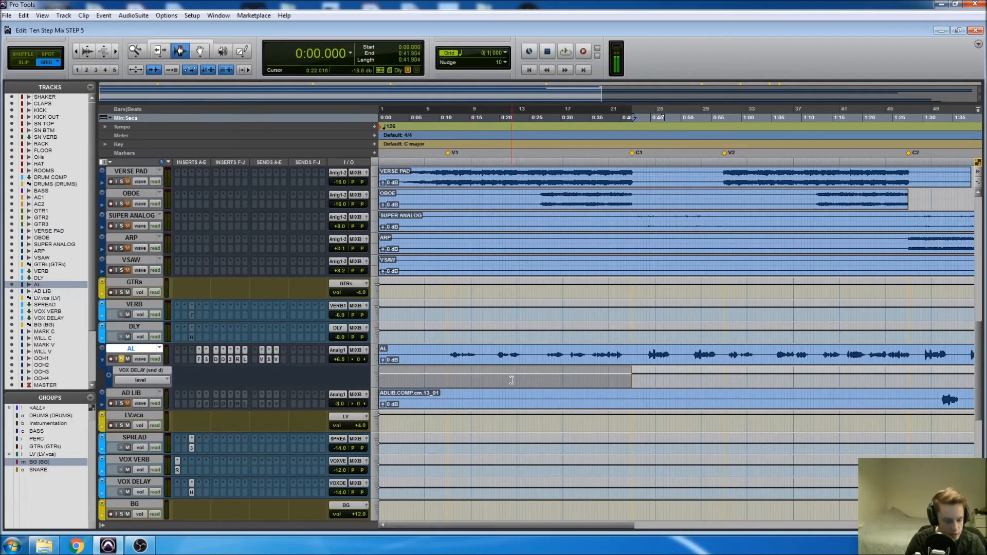
key("F6")
left_click_drag(520, 376, 523, 364)
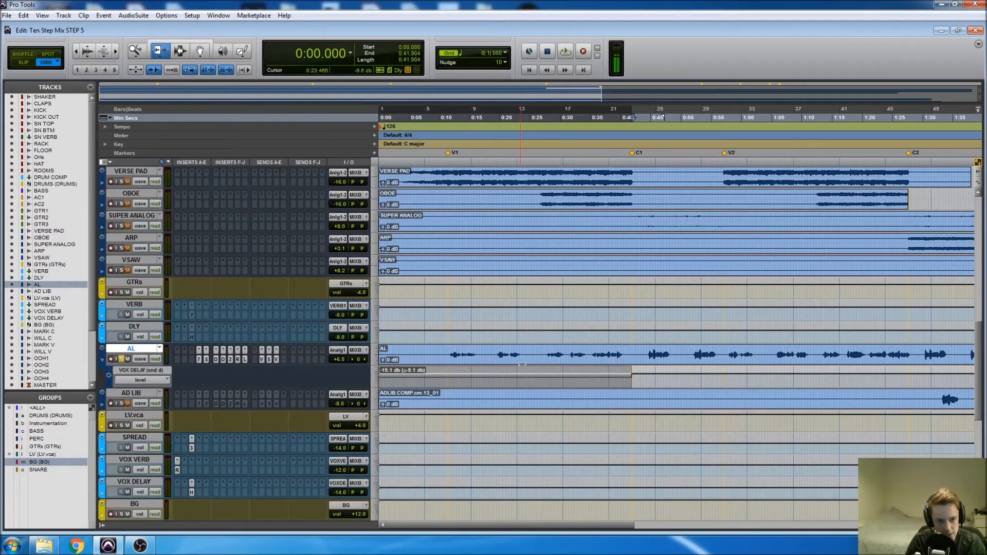
left_click_drag(522, 363, 522, 367)
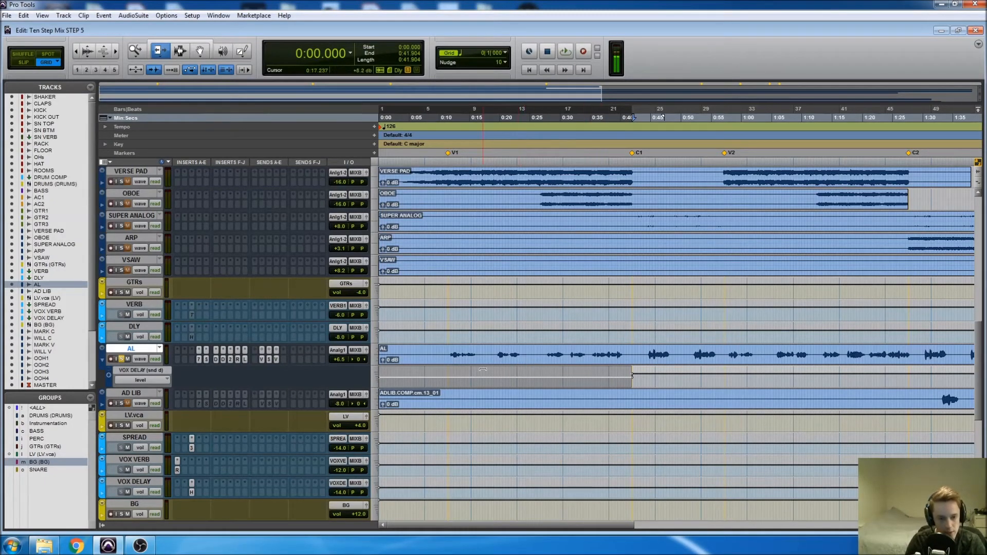
Unsolo the AL track, play the mix from the V1 marker at 0:11.428, and stop playback.
key("F6")
left_click(448, 377)
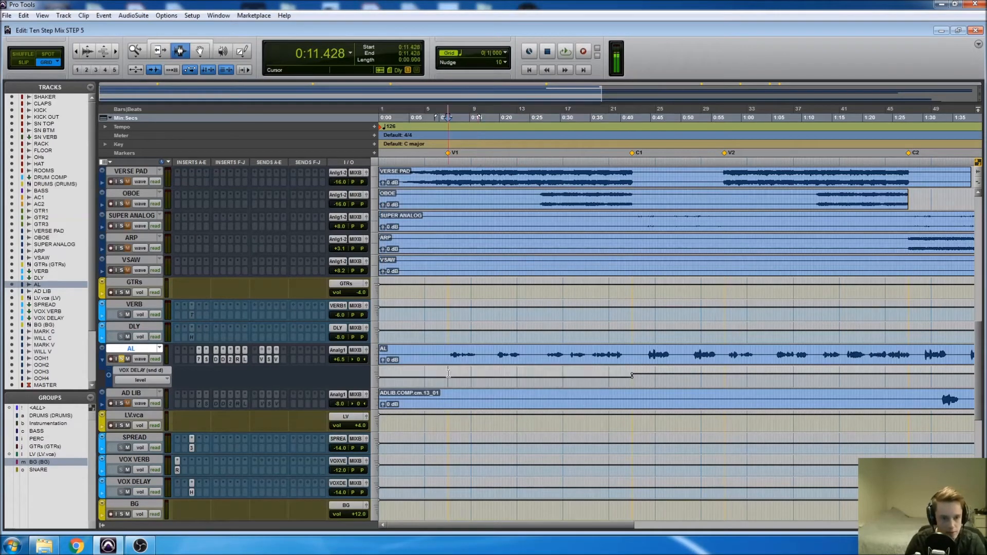
left_click(121, 359)
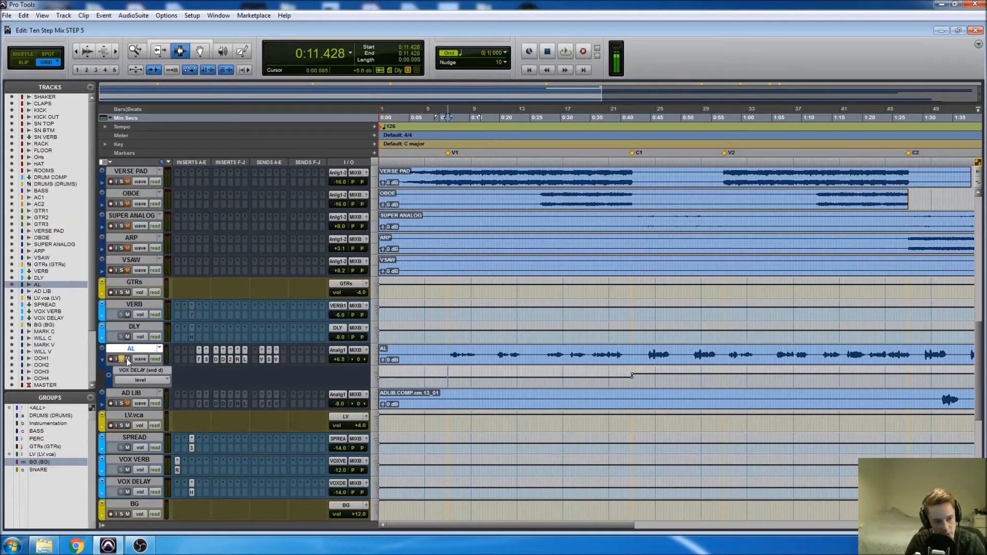
key("space")
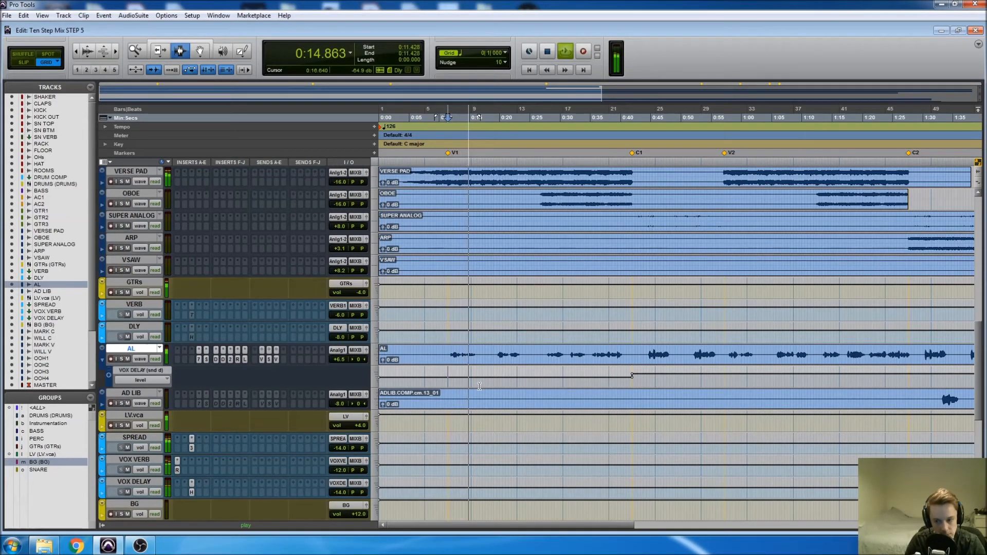
key("space")
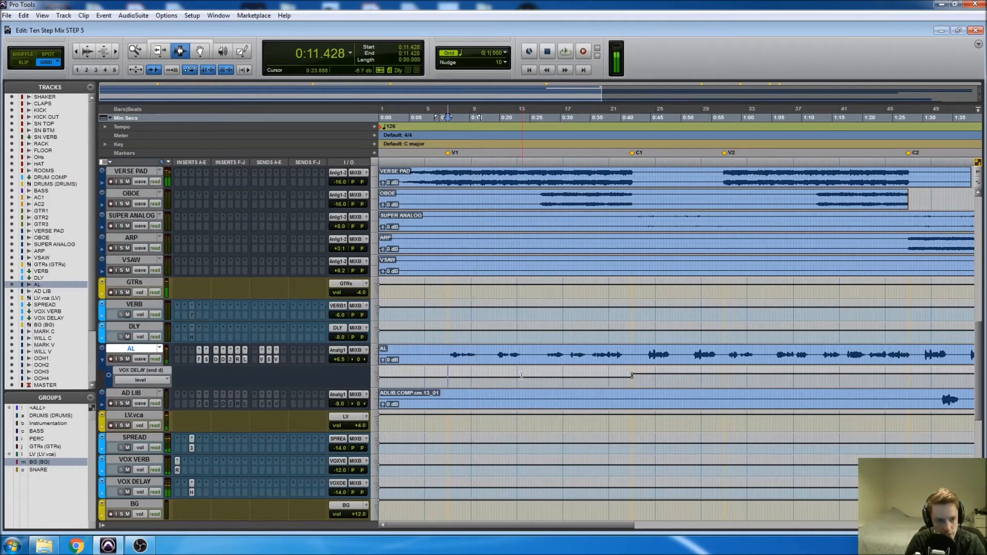
Play the first chorus from 0:43.809, stop playback, and place the cursor at the V2 marker at 0:57.142.
scroll(512, 378, "right", 5)
left_click(500, 375)
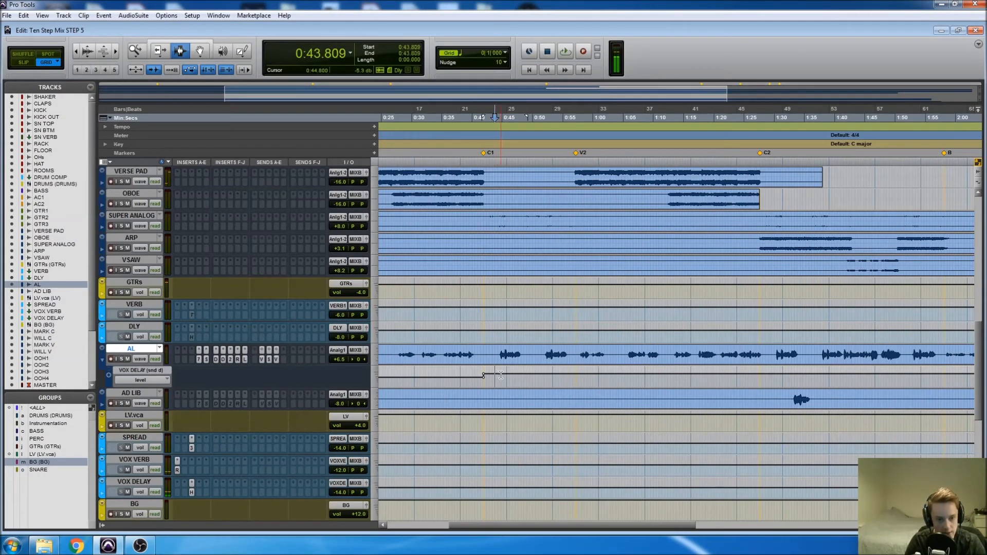
key("space")
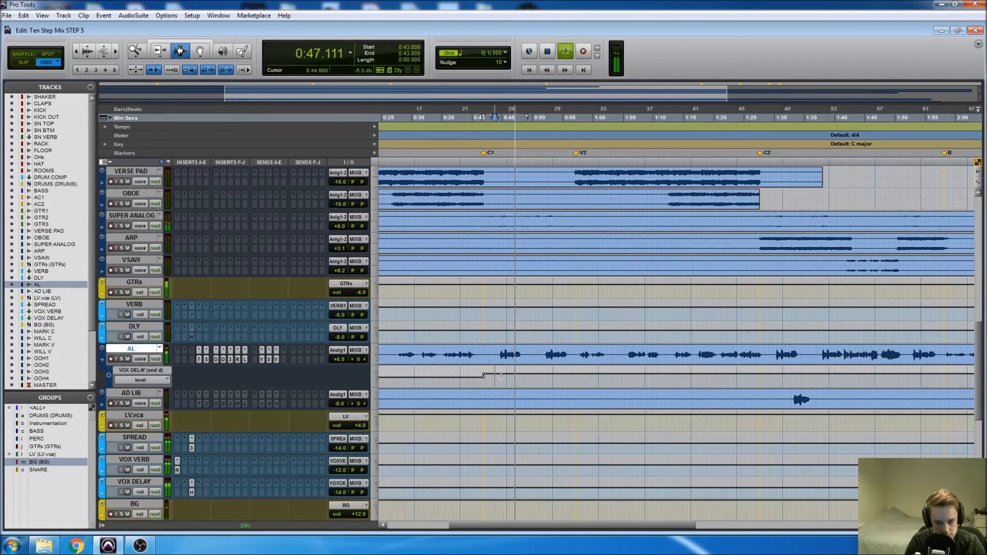
key("space")
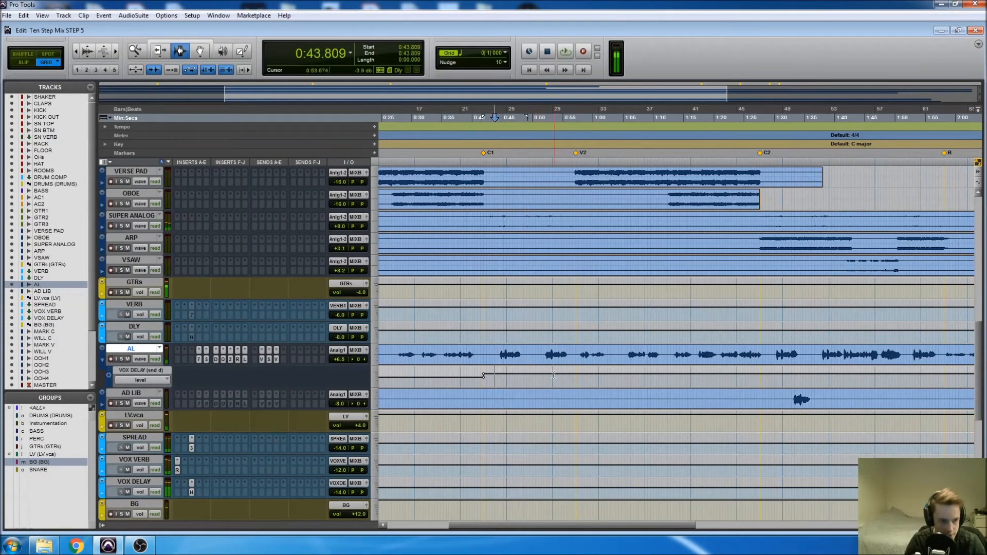
left_click(548, 375)
left_click(576, 374)
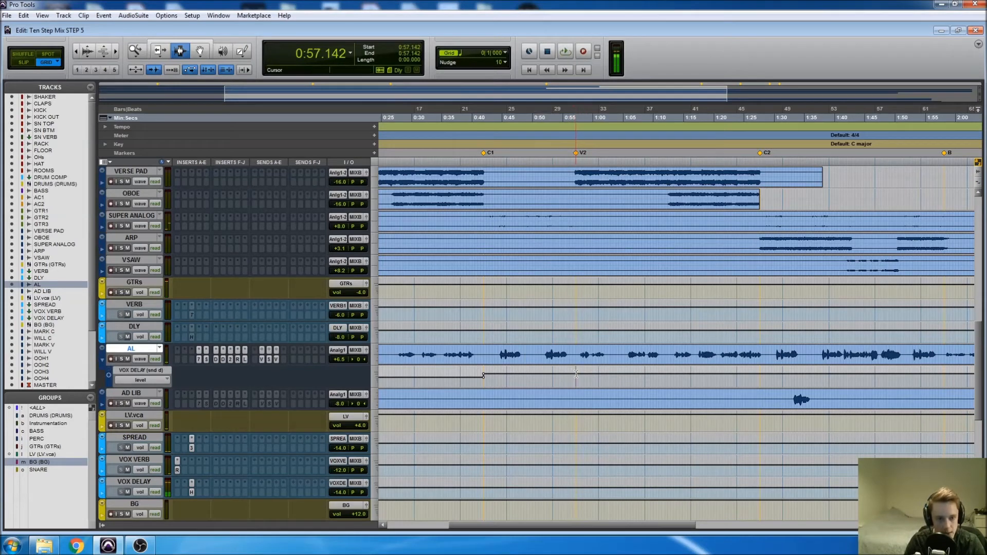
Raise the VOX DELAY send level on the lane section that runs from the C1 marker onward.
key("r")
key("r")
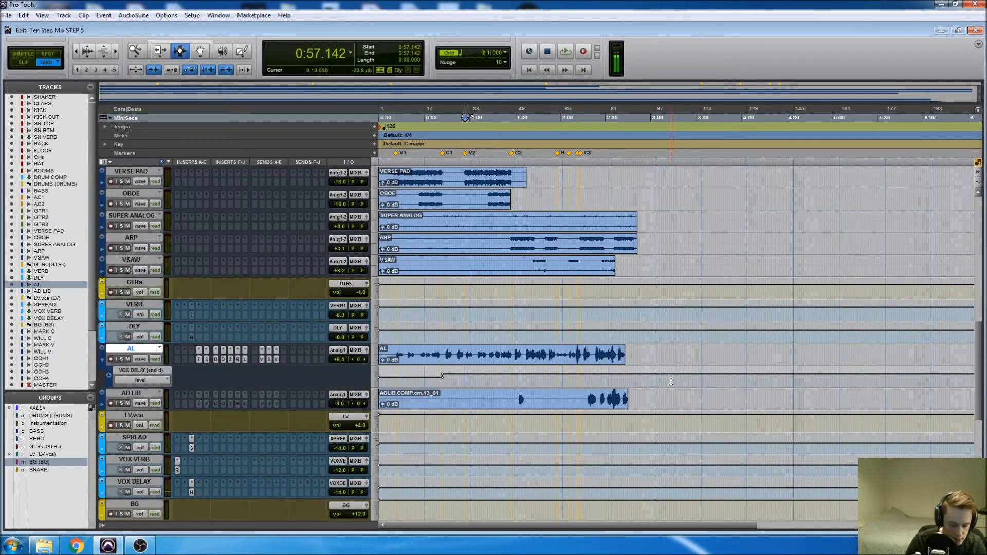
key("F6")
left_click_drag(692, 375, 692, 376)
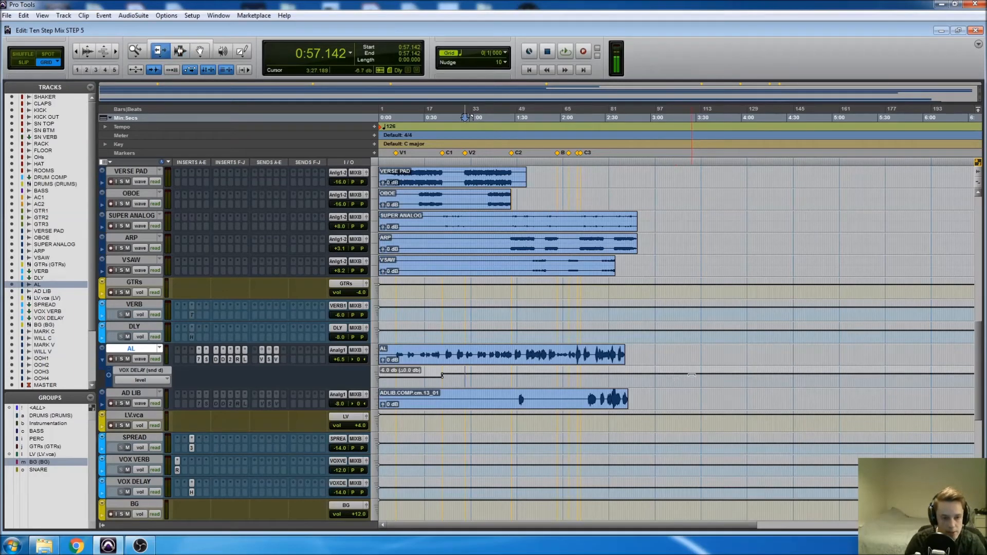
left_click(718, 377)
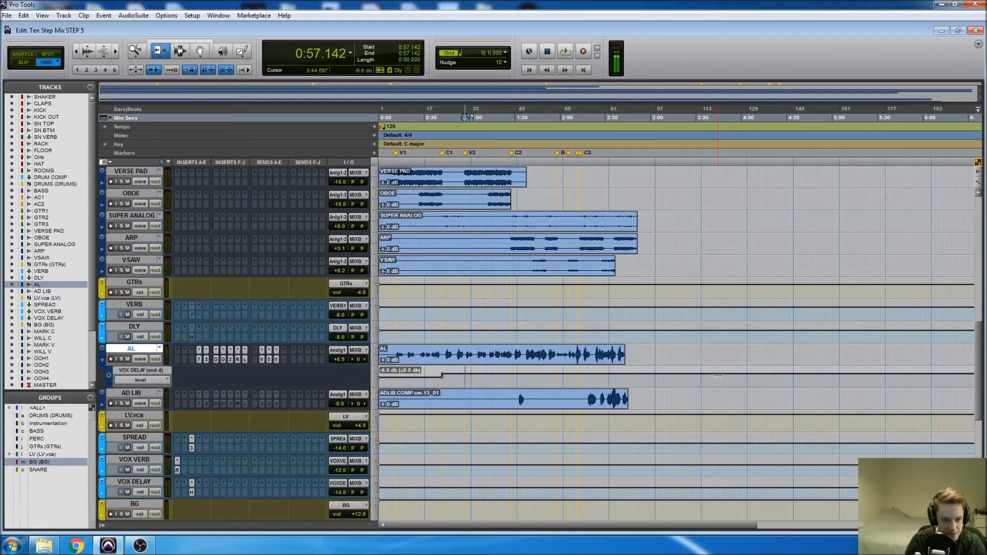
left_click_drag(718, 376, 709, 361)
Audition the first chorus vocal delay in the mix from 0:44.761, jump ahead to 0:52.380, and stop playback.
key("space")
key("space")
left_click(454, 370)
key("ctrl+]")
key("ctrl+]")
key("ctrl+]")
left_click(664, 370)
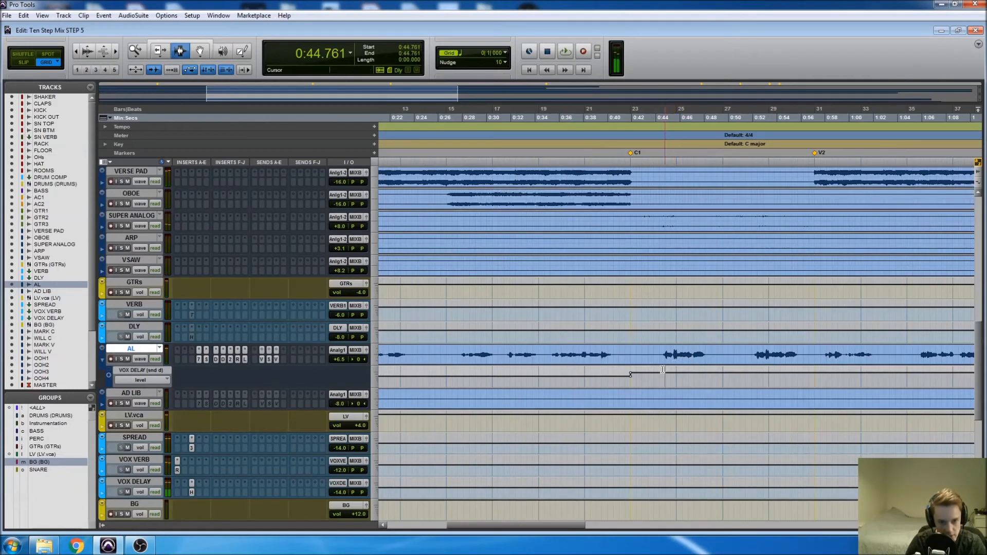
key("space")
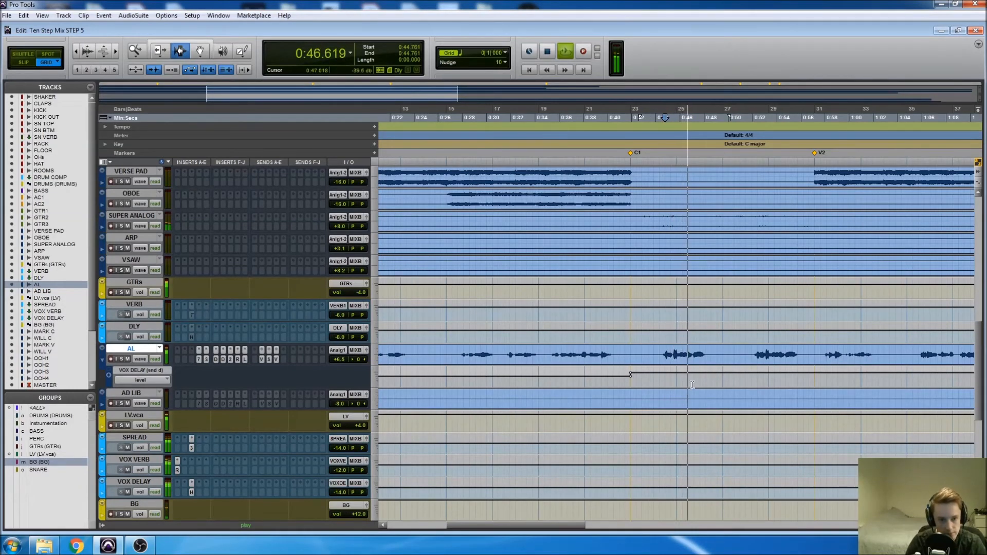
scroll(681, 381, "right", 3)
left_click(608, 370)
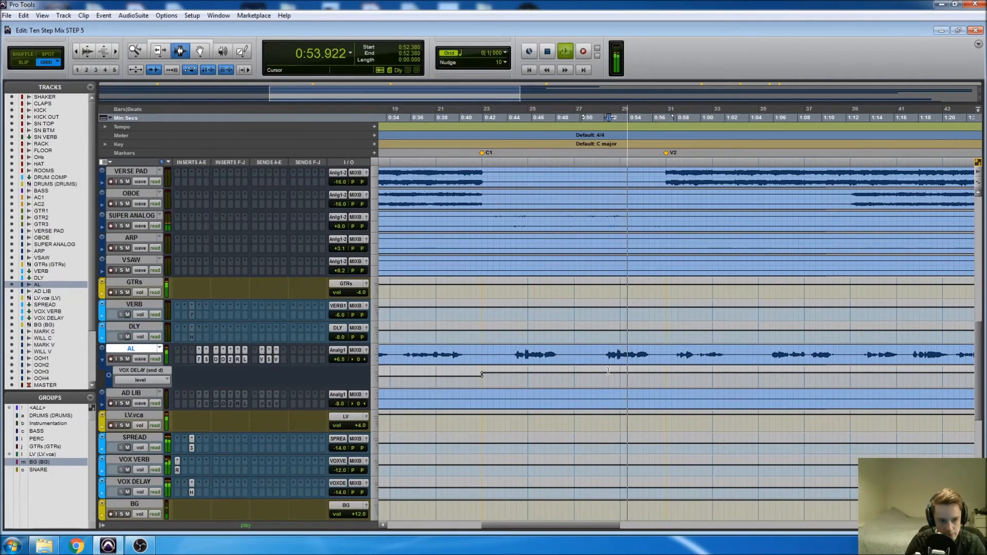
key("space")
Select the VOX DELAY send lane from the V2 marker at 0:57.142 to C2 at 1:29.047 and lower its level.
key("r")
key("r")
left_click(592, 372)
key("t")
key("t")
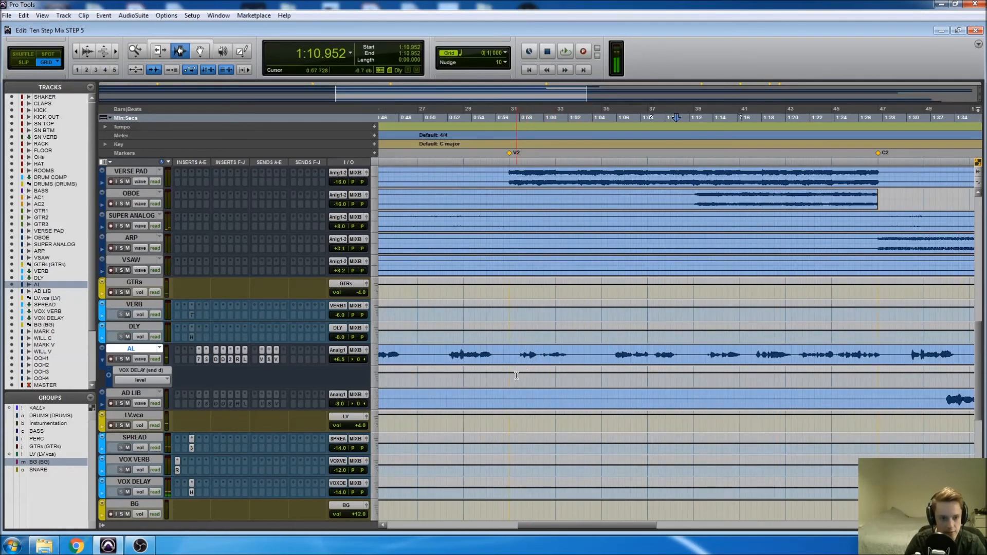
left_click(508, 379)
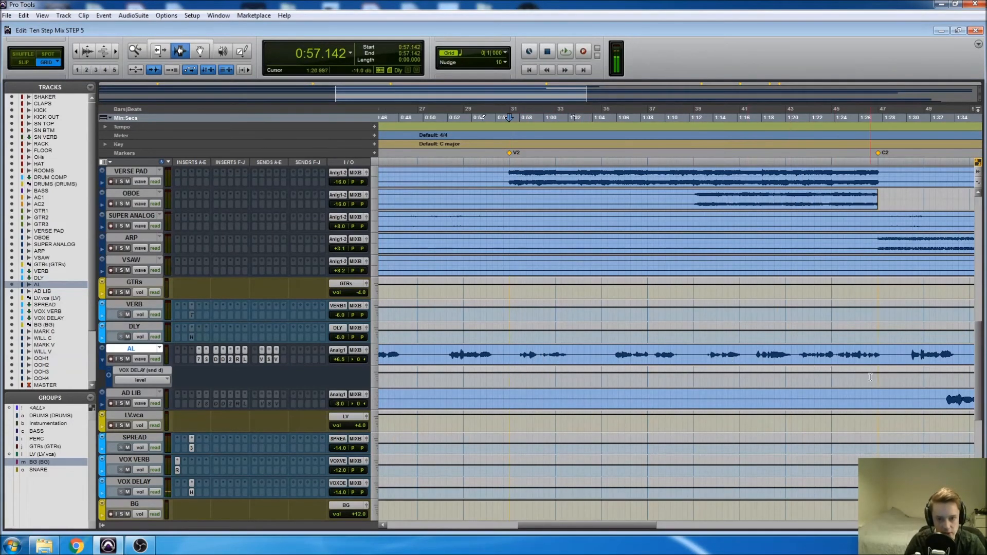
left_click(893, 375, "shift")
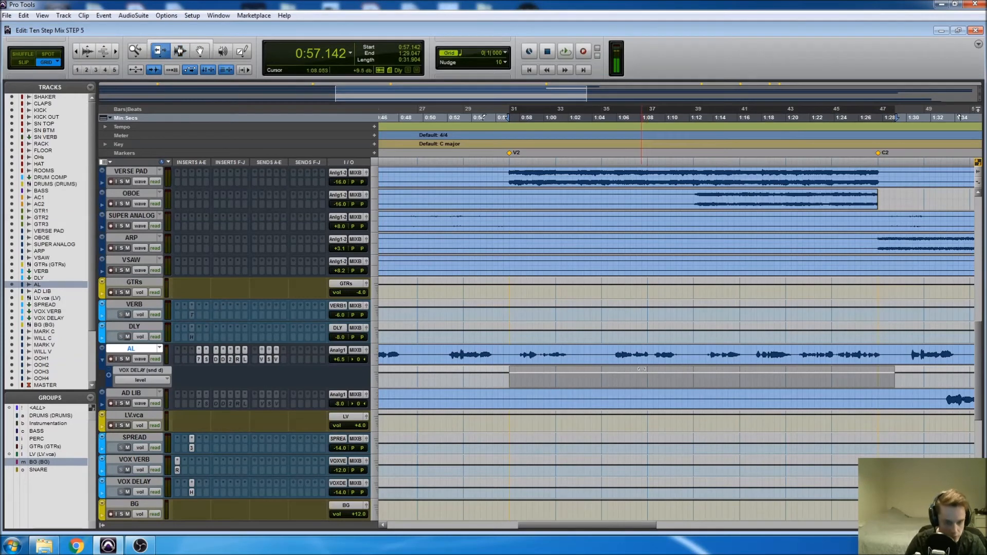
left_click_drag(641, 368, 641, 371)
mouse_move(649, 317)
left_mouse_down()
mouse_move(646, 346)
mouse_move(641, 338)
left_mouse_up()
Select the VOX DELAY send lane from the B marker at 1:58.095 to BUILD at 2:05.714 and lower its level.
scroll(648, 361, "right", 8)
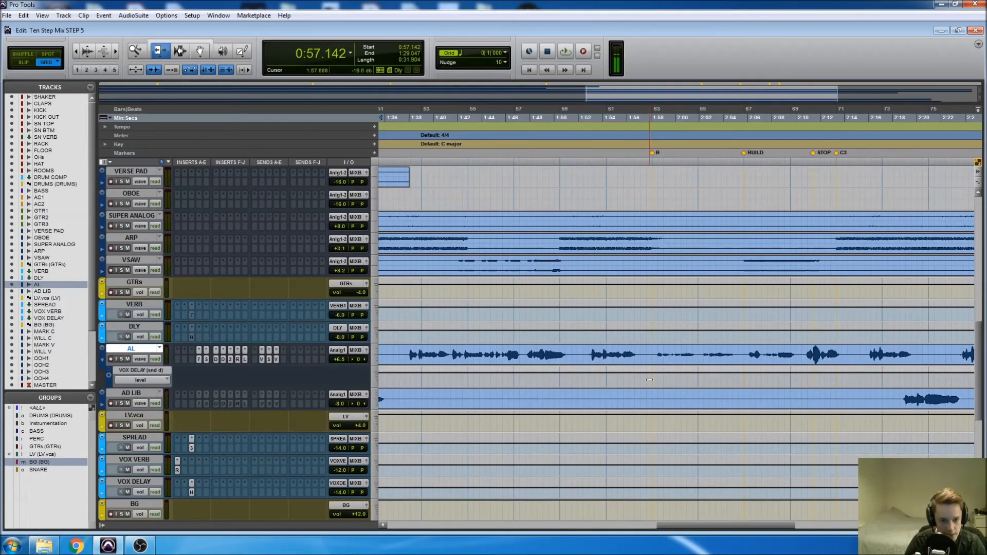
key("F7")
left_click(657, 372)
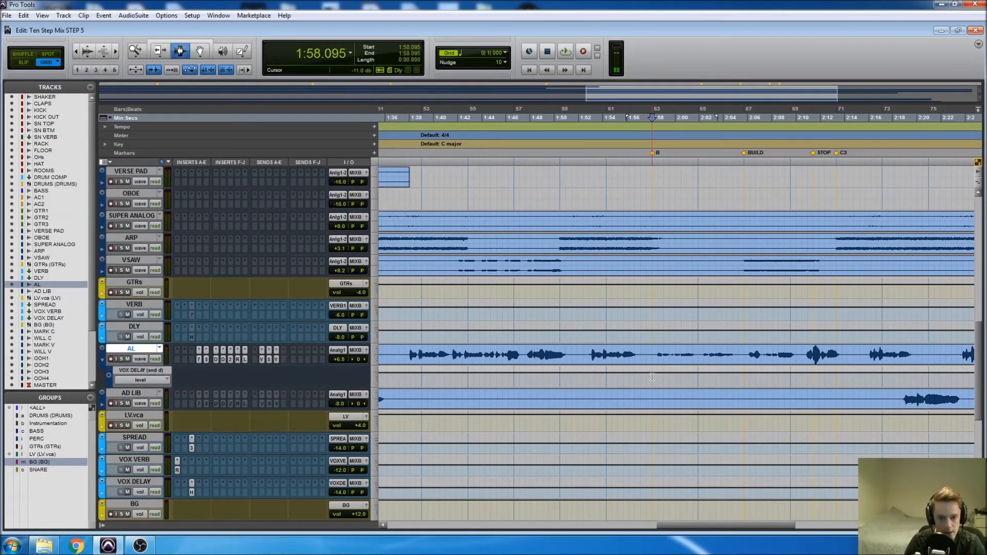
scroll(657, 369, "right", 2)
left_click(595, 379, "shift")
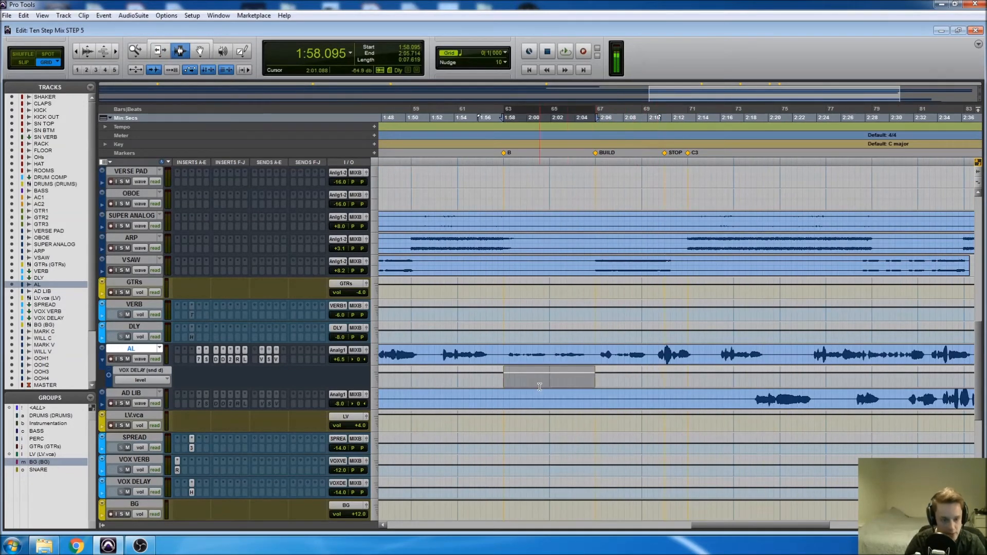
key("F6")
left_click_drag(533, 380, 532, 382)
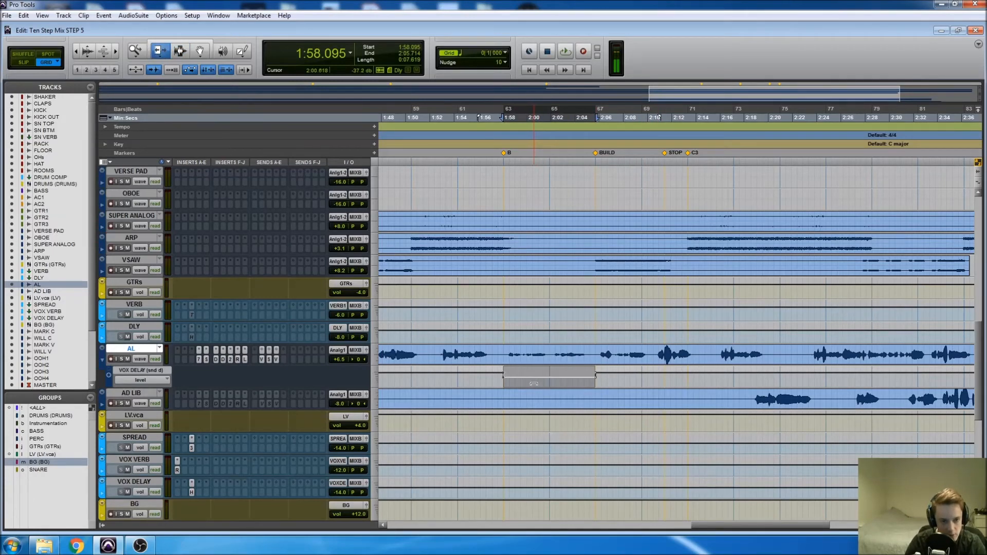
Add a breakpoint on the VOX DELAY send lane at 2:10.476 and lower the level between the BUILD marker and that point.
key("F8")
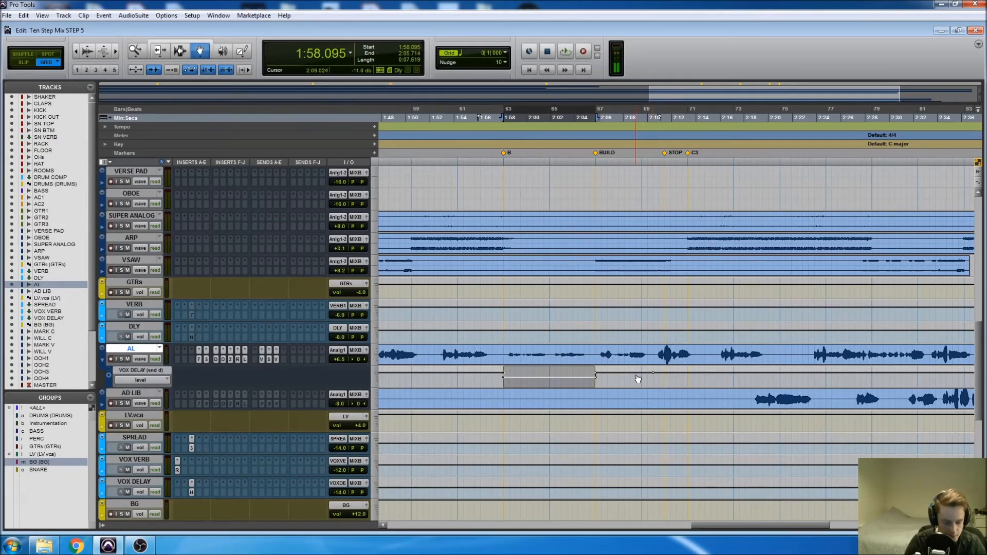
key("F6")
left_click_drag(633, 372, 621, 420)
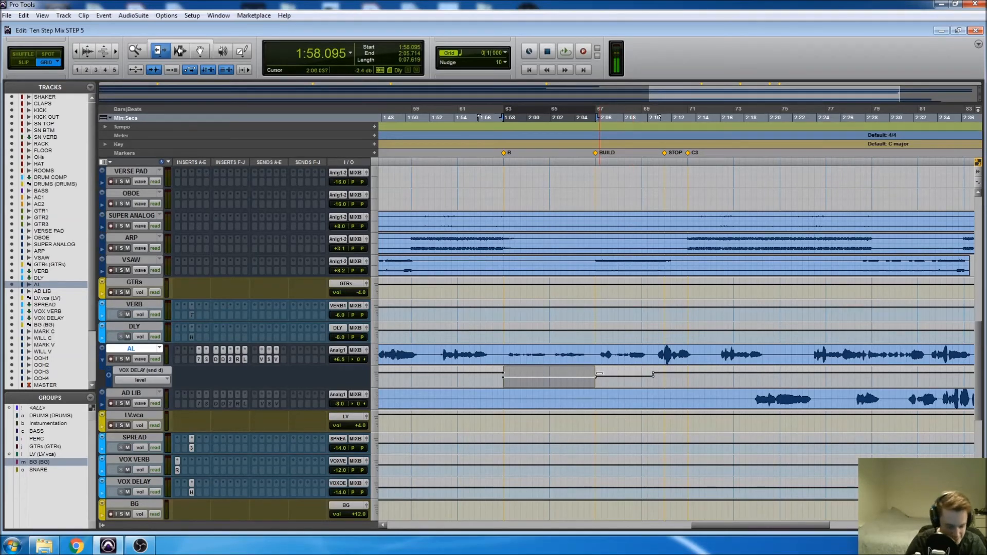
Play the build section from 2:05.238 to hear the lowered vocal delay, and stop playback.
key("F7")
left_click(588, 373)
key("space")
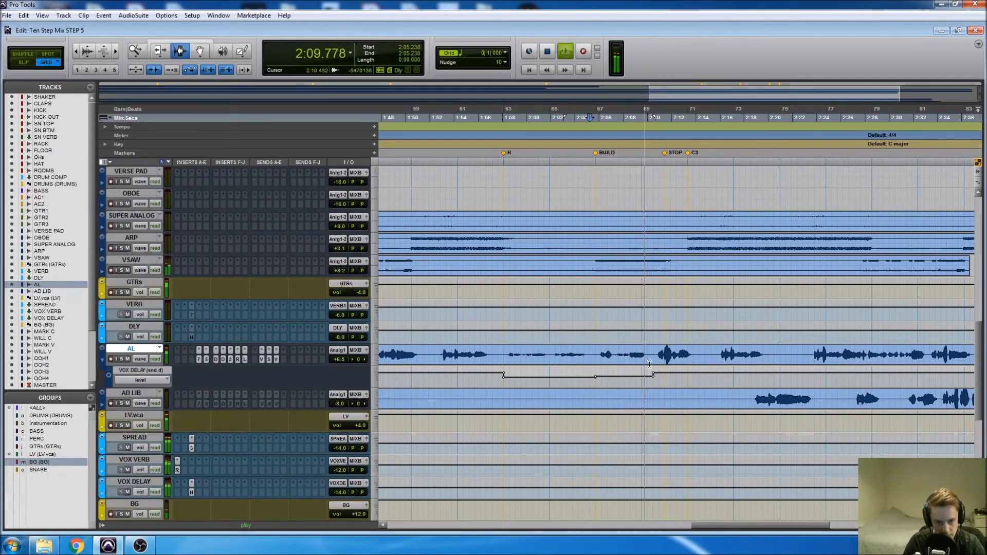
key("space")
Place the cursor at the 2:10.476 breakpoint, play the vocal through the STOP section past C3, and stop playback.
left_click(676, 376)
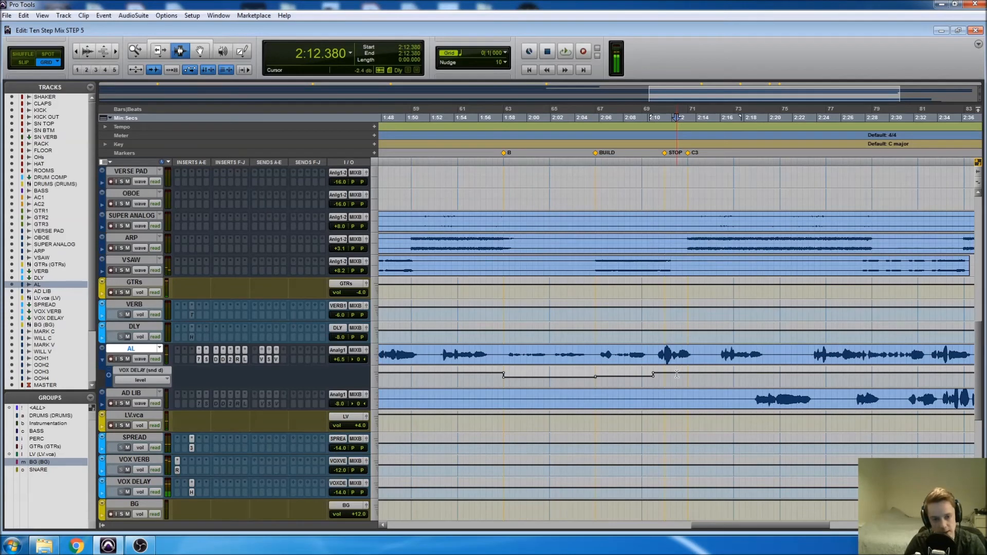
scroll(531, 374, "right", 3)
left_click(528, 375)
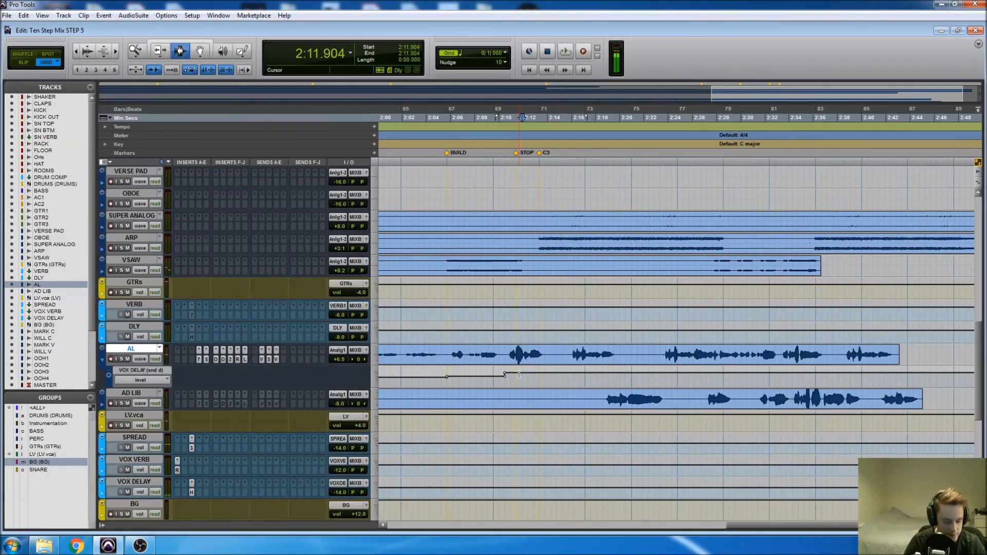
key("ctrl+bracketright")
key("ctrl+bracketright")
left_click(614, 370)
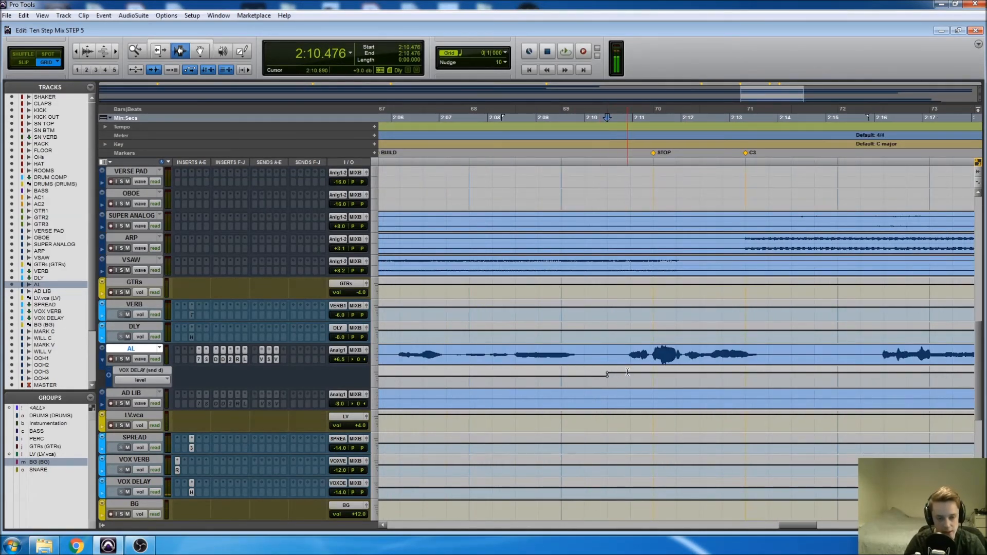
key("space")
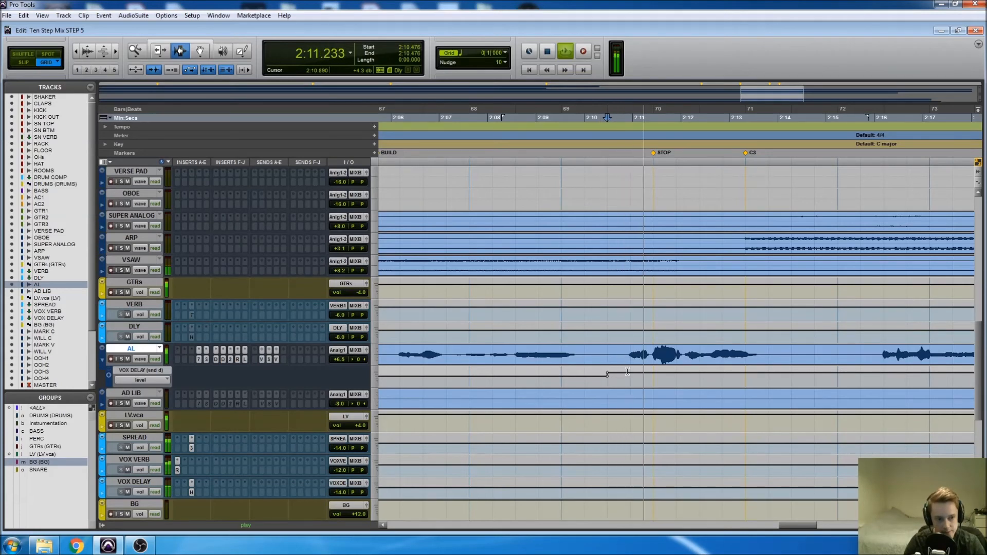
key("space")
Add a VOX DELAY send breakpoint just after the C3 marker and pull the level between 2:10.476 and it down to minimum.
key("F8")
left_click(769, 380)
key("F6")
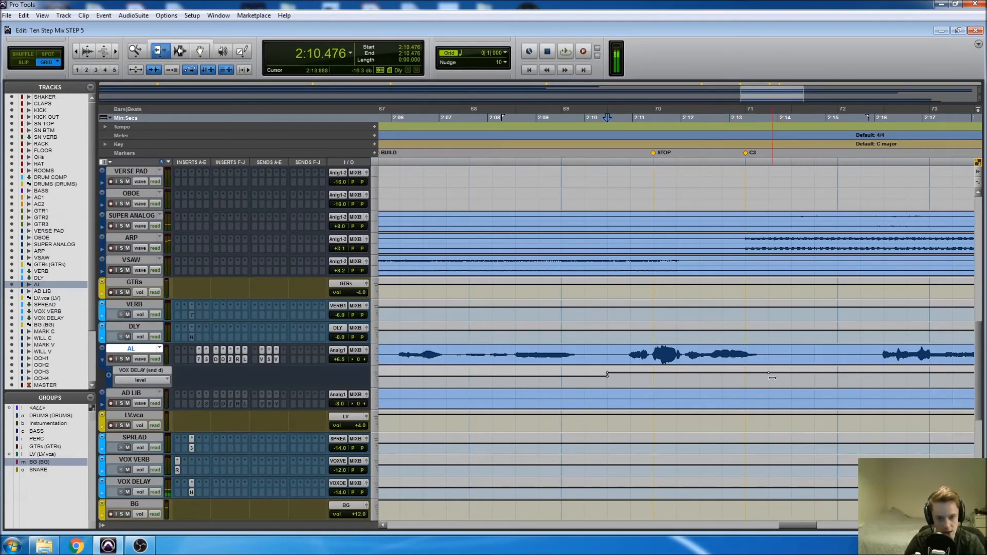
left_click(714, 372)
left_click_drag(714, 372, 715, 386)
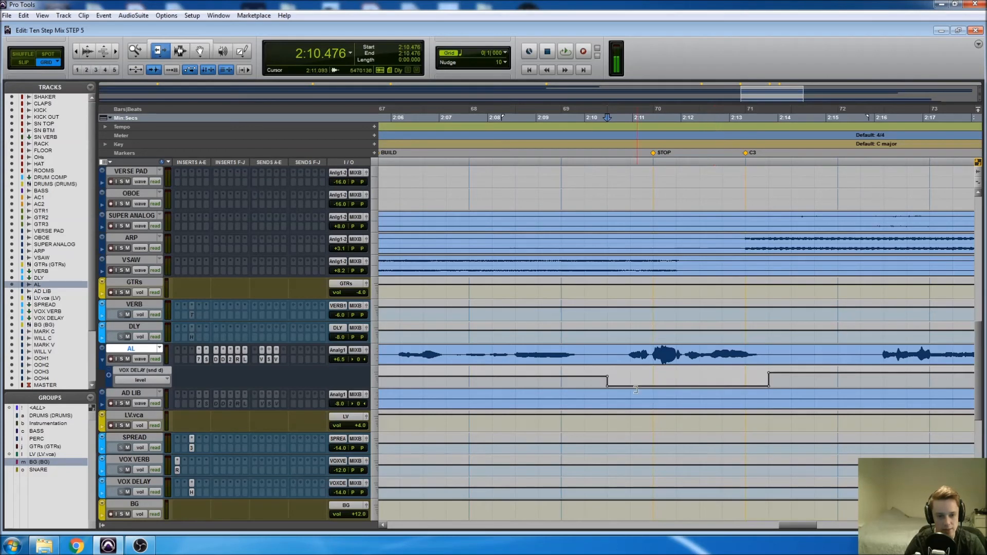
Show the AL track's VOX VERB send level lane and lower the level between 2:10.476 and 2:13.809.
left_click(155, 380)
mouse_move(215, 412)
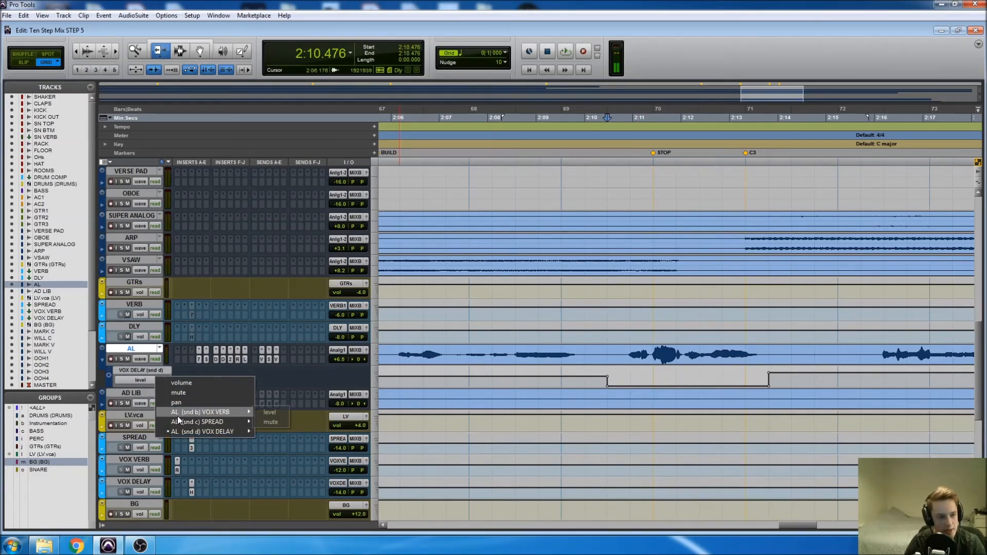
left_click(269, 412)
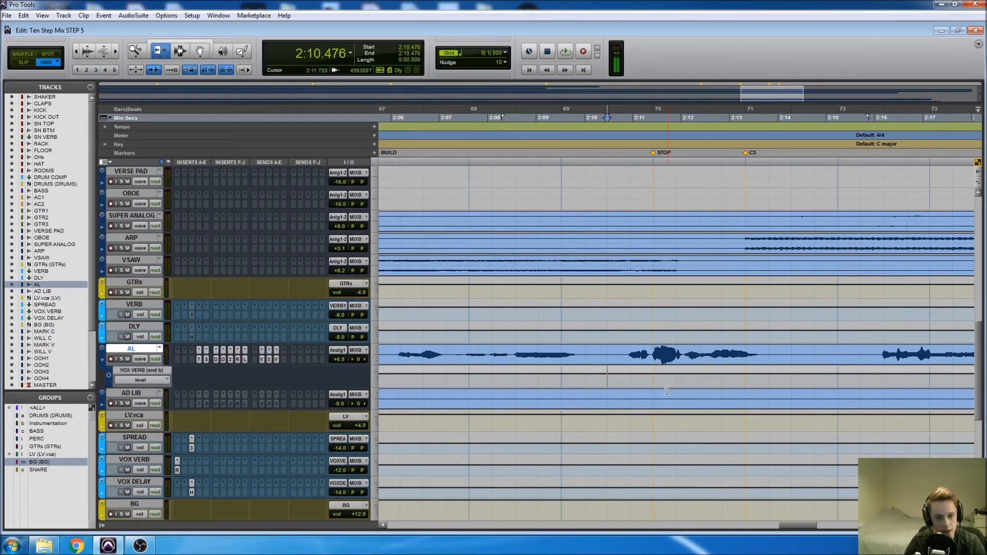
key("F7")
left_click(767, 372, "shift")
mouse_move(714, 375)
left_mouse_down()
mouse_move(713, 398)
mouse_move(709, 389)
left_mouse_up()
Play the vocal from 2:10.476 past the STOP marker to hear the lowered VOX VERB send, and stop playback.
key("space")
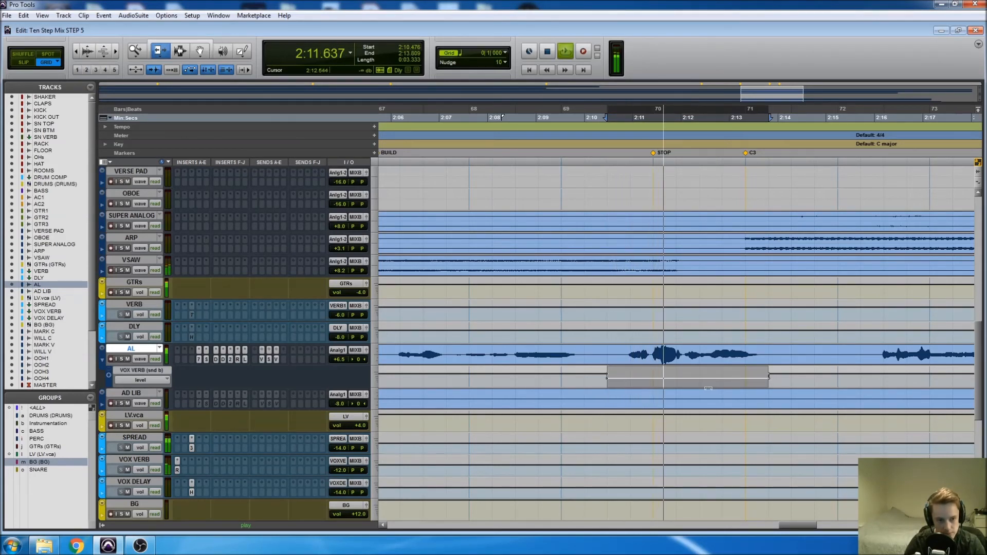
key("space")
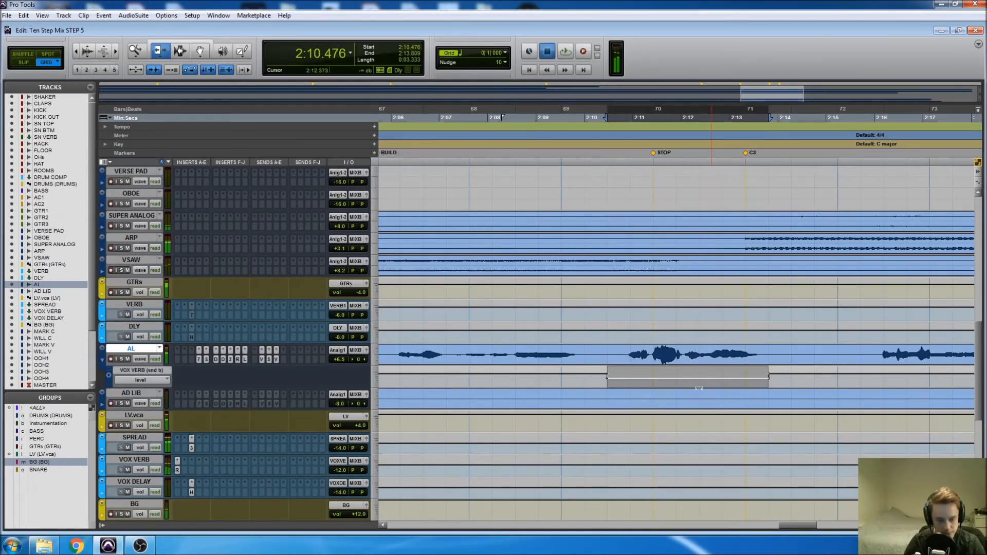
key("F7")
left_click(699, 385)
key("r")
key("r")
key("r")
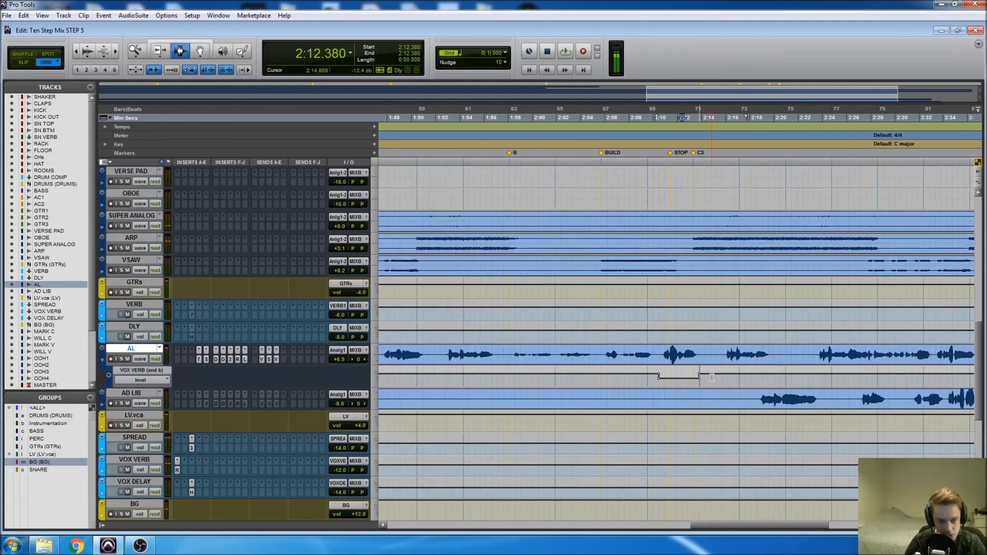
key("r")
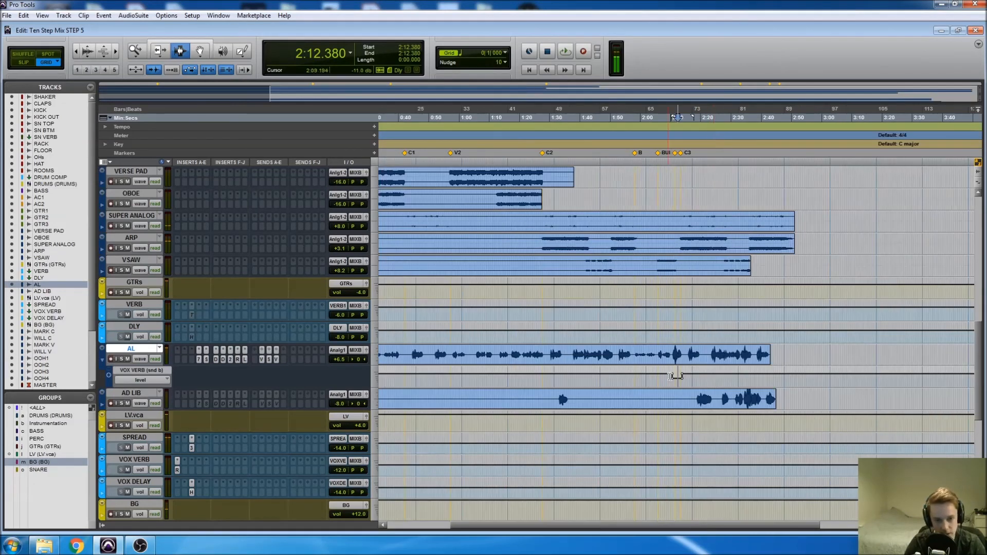
Raise the AD LIB track's volume fader in the Mix window to +6.5 dB, matching the AL track.
left_click(161, 381)
left_click(131, 351)
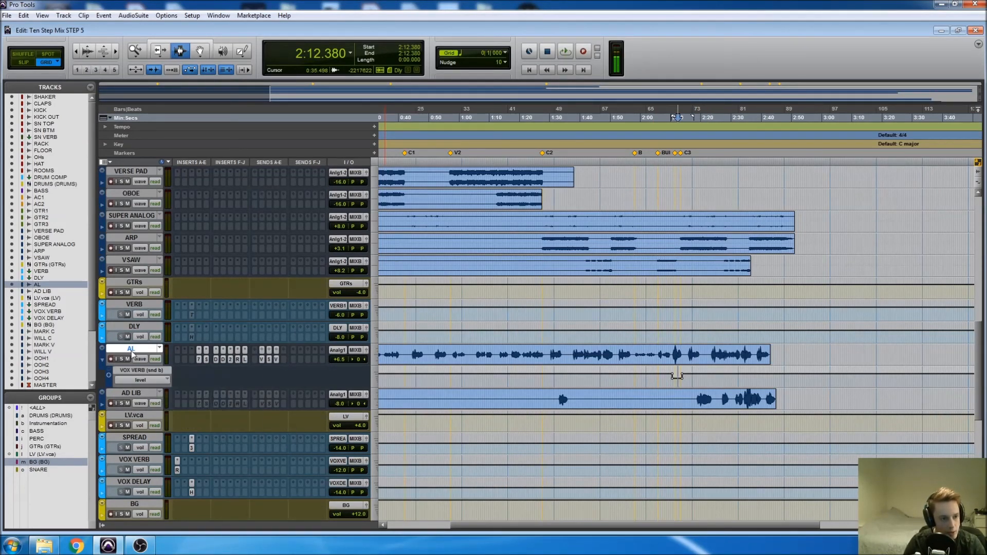
key("ctrl+equal")
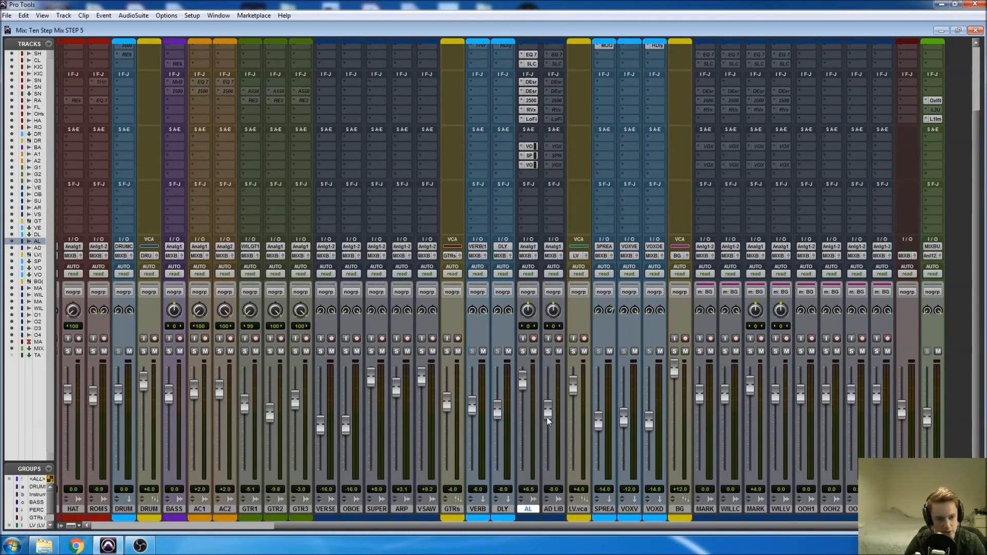
left_click_drag(547, 405, 546, 386)
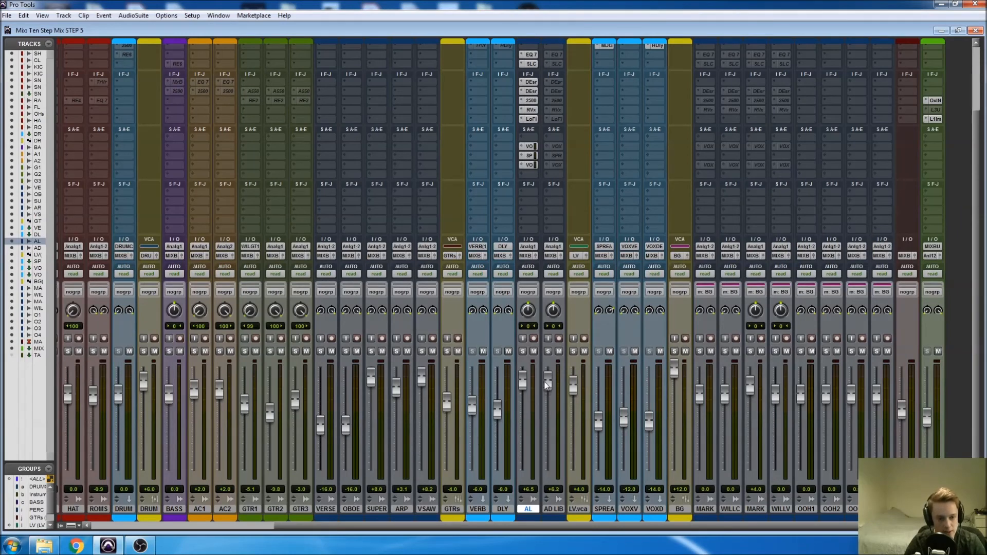
Copy the AL track's inserts, from EQ 7 through LoFi, onto the matching AD LIB slots, replacing the inactive ones.
scroll(550, 382, "up", 3)
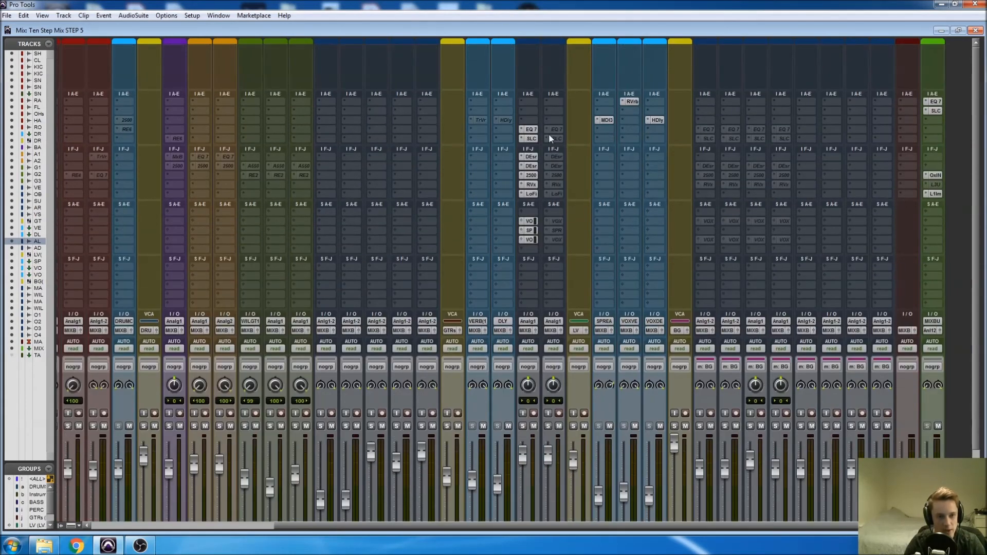
left_click_drag(530, 132, 552, 132)
left_click_drag(535, 139, 553, 175)
mouse_move(531, 185)
left_mouse_down()
mouse_move(553, 184)
mouse_move(545, 197)
left_mouse_up()
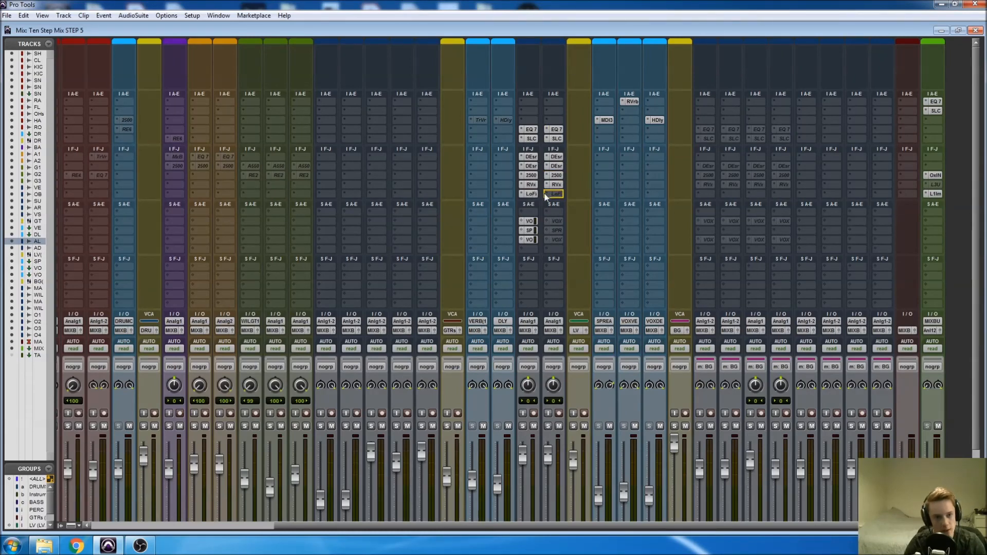
Copy the AL track's VOX VERB, SPREAD and VOX DELAY sends onto the AD LIB track, allowing existing automation to be overwritten.
left_click_drag(530, 222, 535, 223)
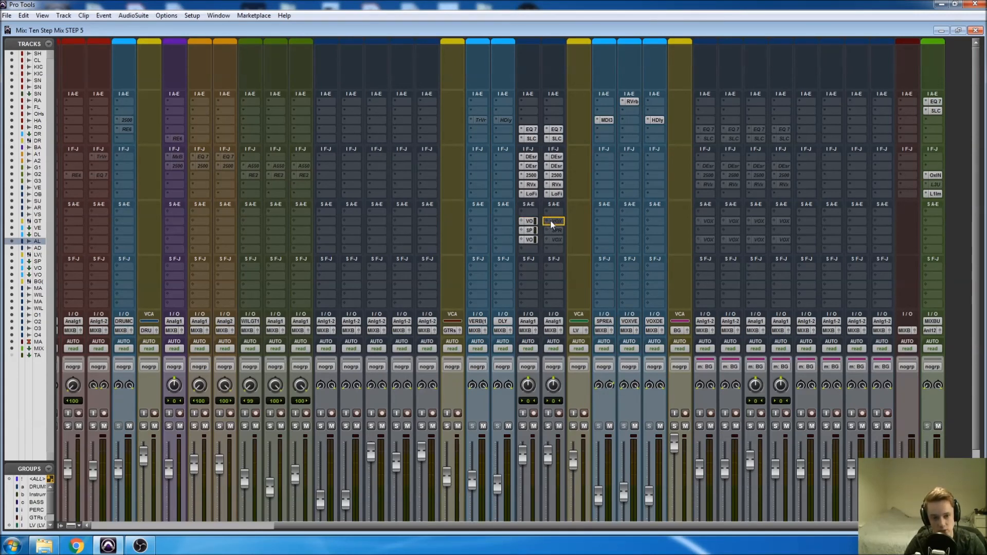
mouse_move(550, 220)
left_mouse_down()
mouse_move(537, 230)
mouse_move(553, 232)
left_mouse_up()
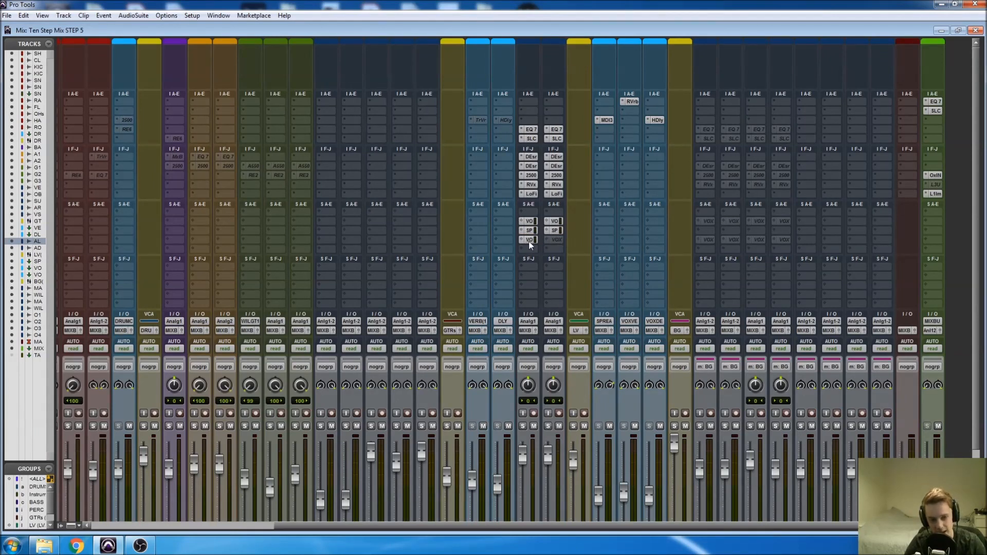
left_click_drag(530, 245, 555, 238)
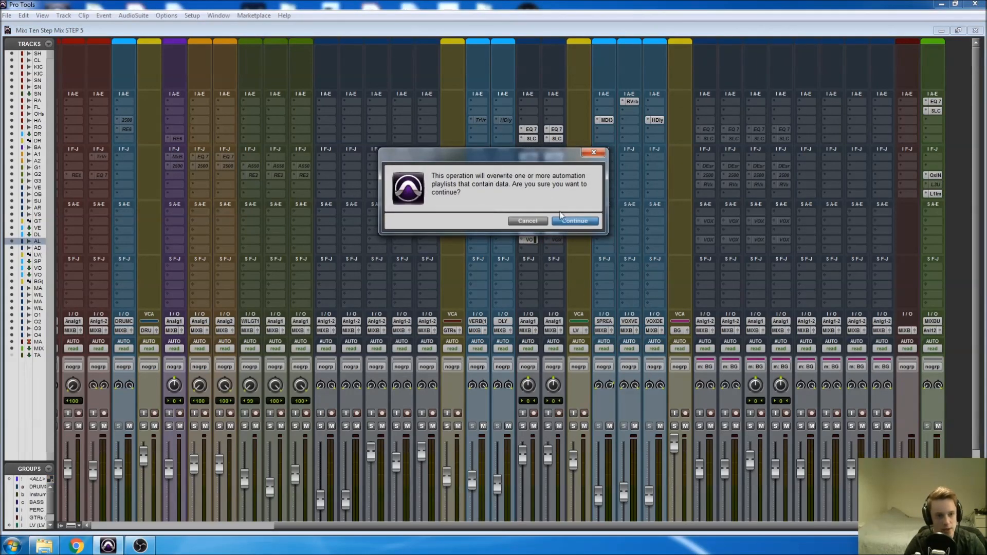
left_click(568, 222)
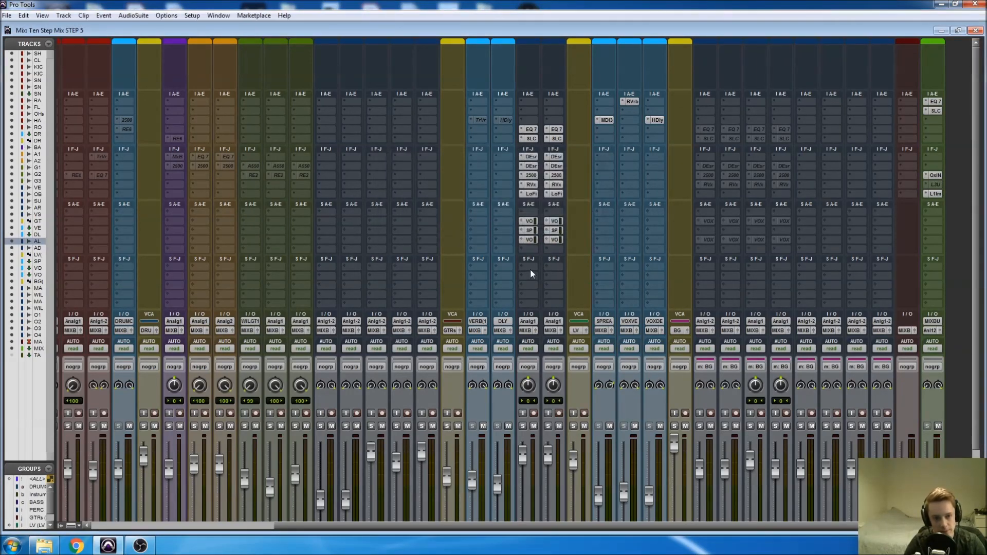
Compare the VOX DELAY send level lanes of AL and AD LIB in the Edit window, and return to the Mix window faders.
key("ctrl+equal")
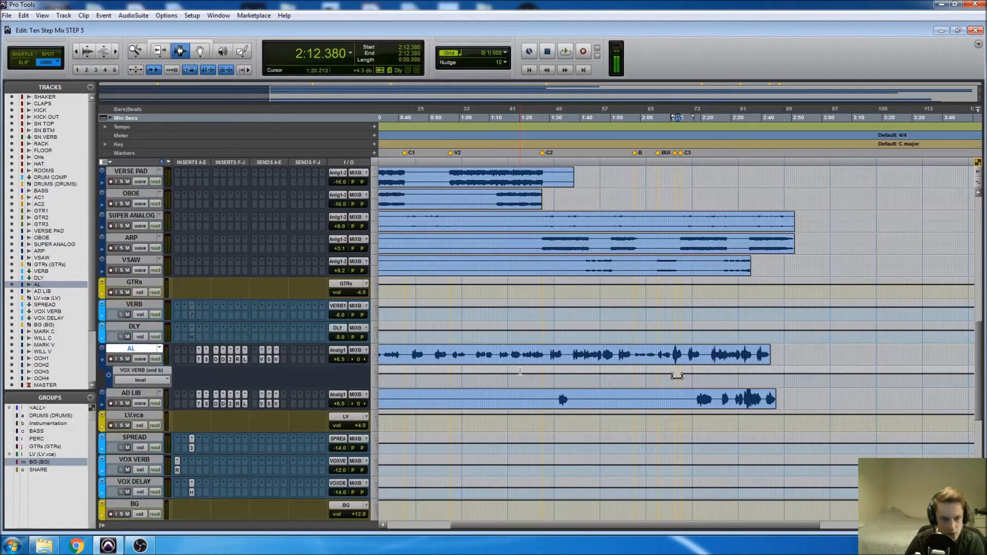
scroll(259, 416, "down", 2)
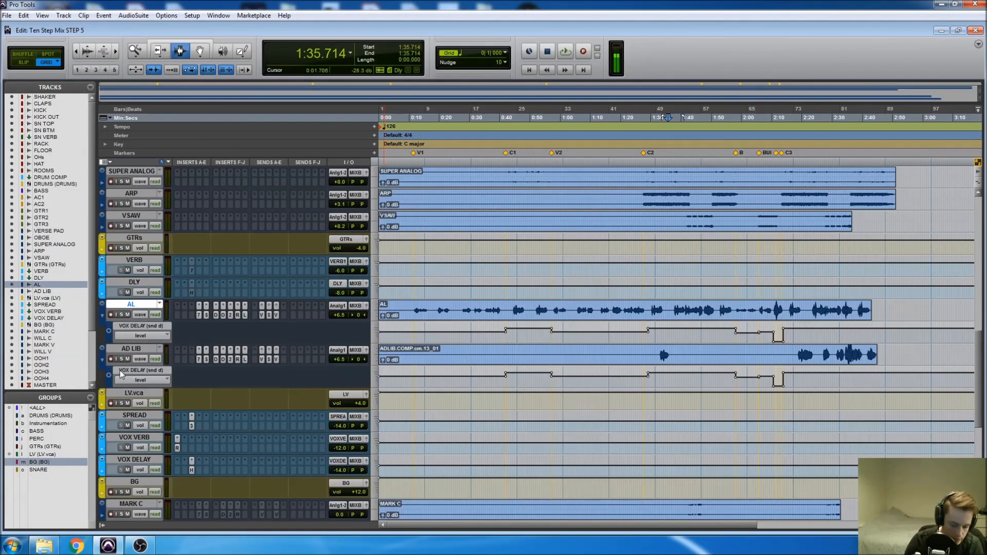
key("ctrl+equal")
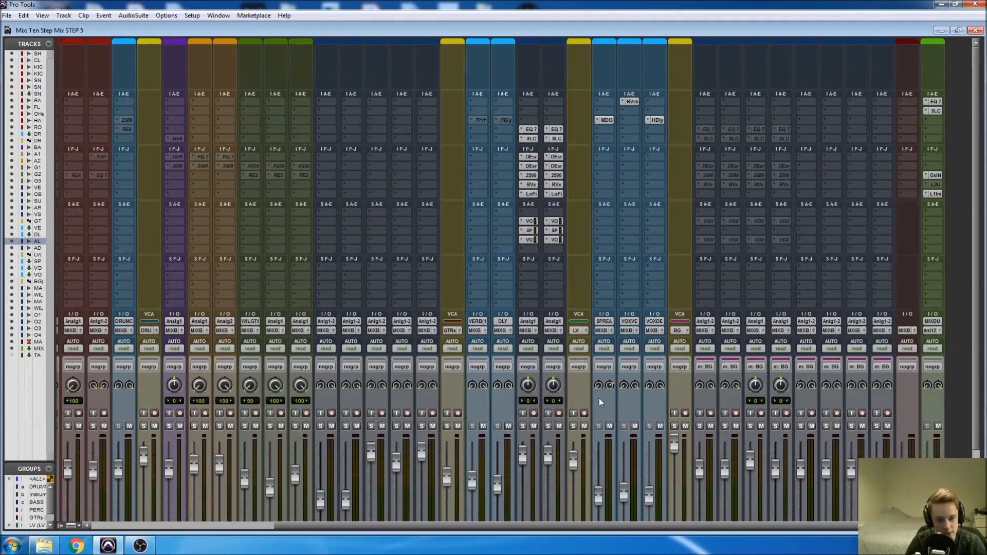
scroll(591, 390, "down", 3)
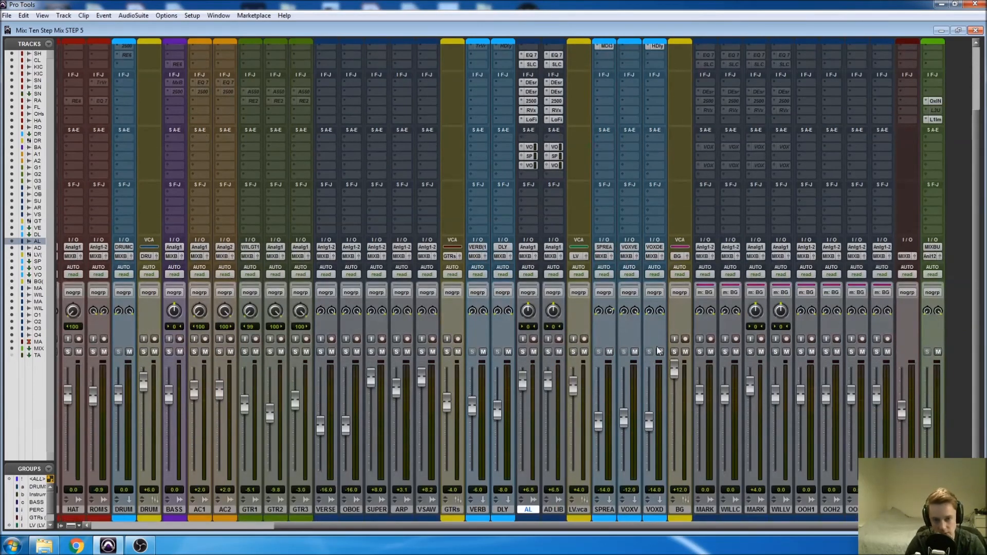